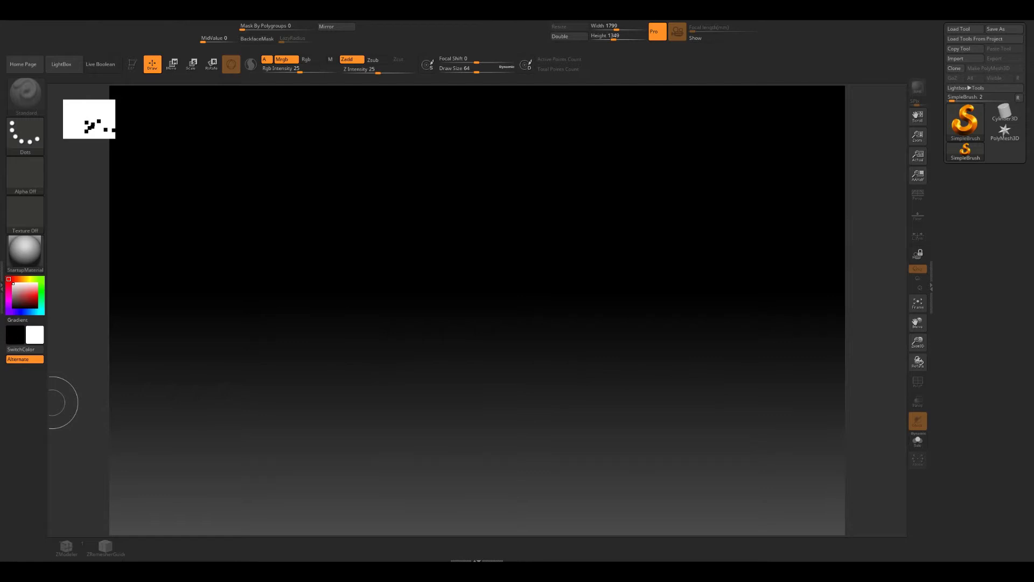
- Load the DemoSoldier demo project, discarding the current document, and set the brush draw size to about 284
key("comma")
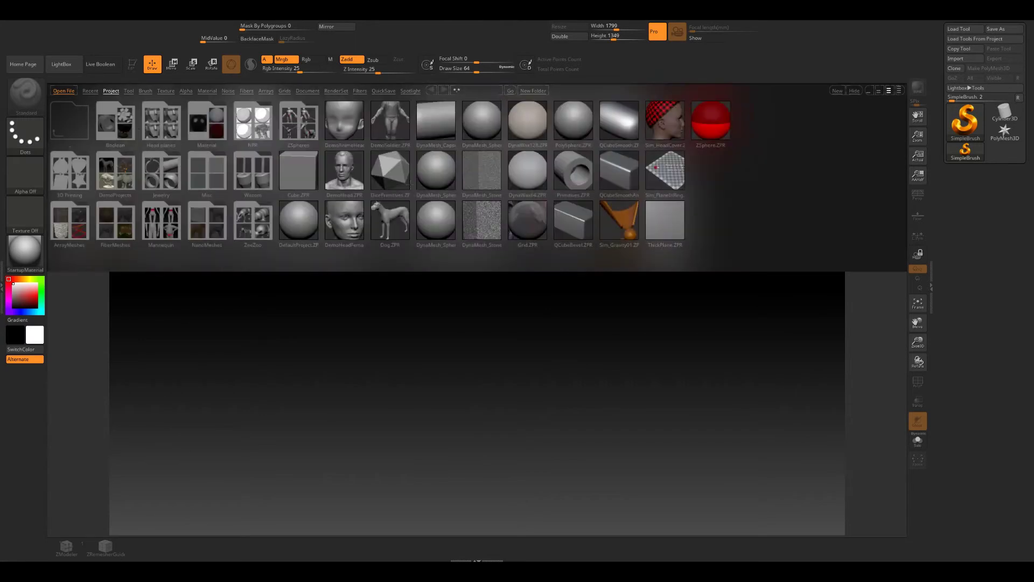
double_click(390, 120)
left_click(551, 316)
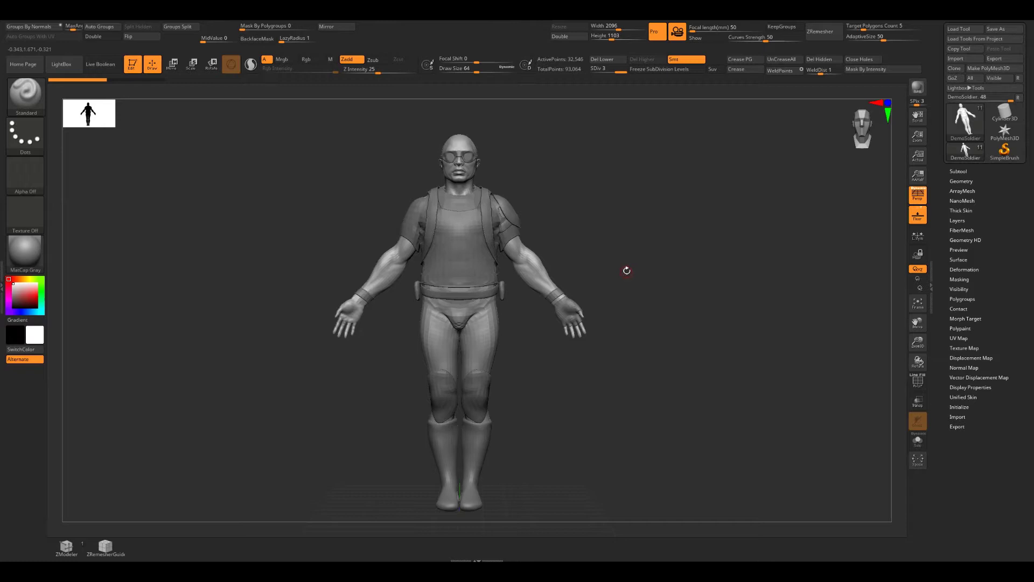
key("s")
mouse_move(666, 267)
left_mouse_down()
mouse_move(716, 269)
mouse_move(676, 269)
left_mouse_up()
key("s")
left_click_drag(609, 250, 618, 251)
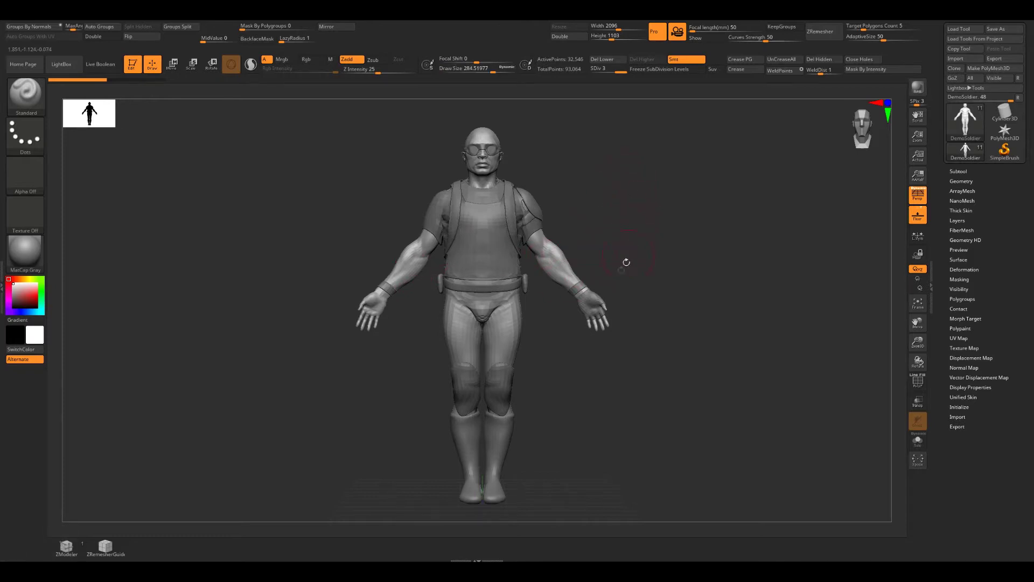
- Expand the subtool list, select the vest subtool and show its polyframe
key("alt")
left_click(958, 171)
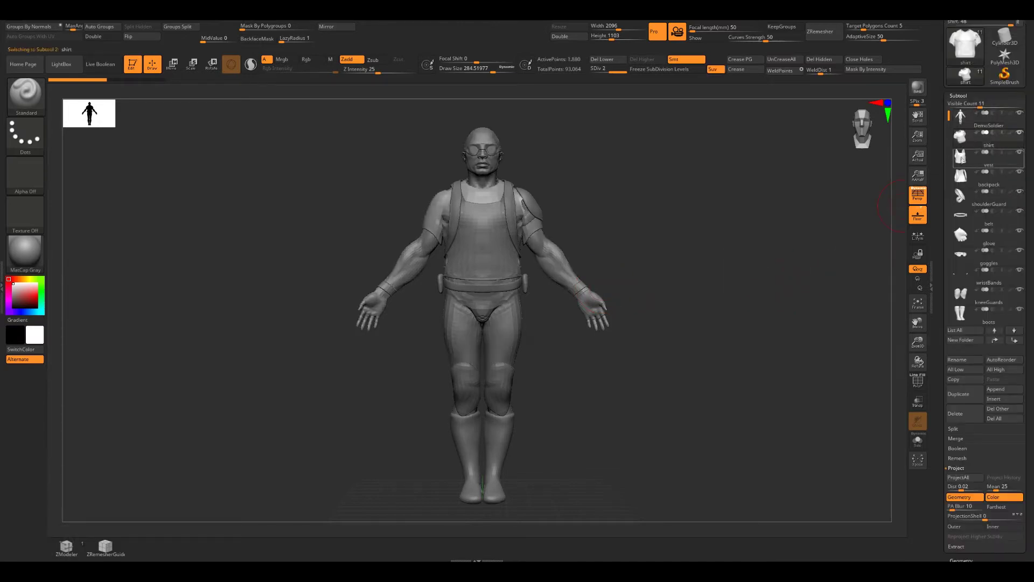
left_click(961, 156)
key("shift+f")
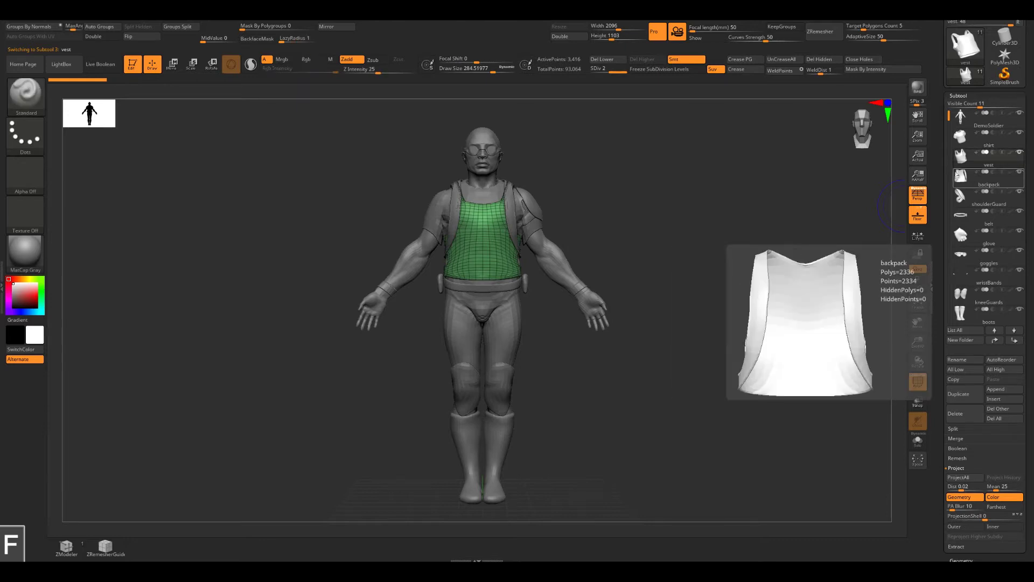
- Step through the soldier's subtools with the polyframe shown, return to the DemoSoldier body and hide the polyframe
key("Down")
key("Down")
key("Down")
key("Down")
key("Down")
key("Down")
key("Down")
key("Down")
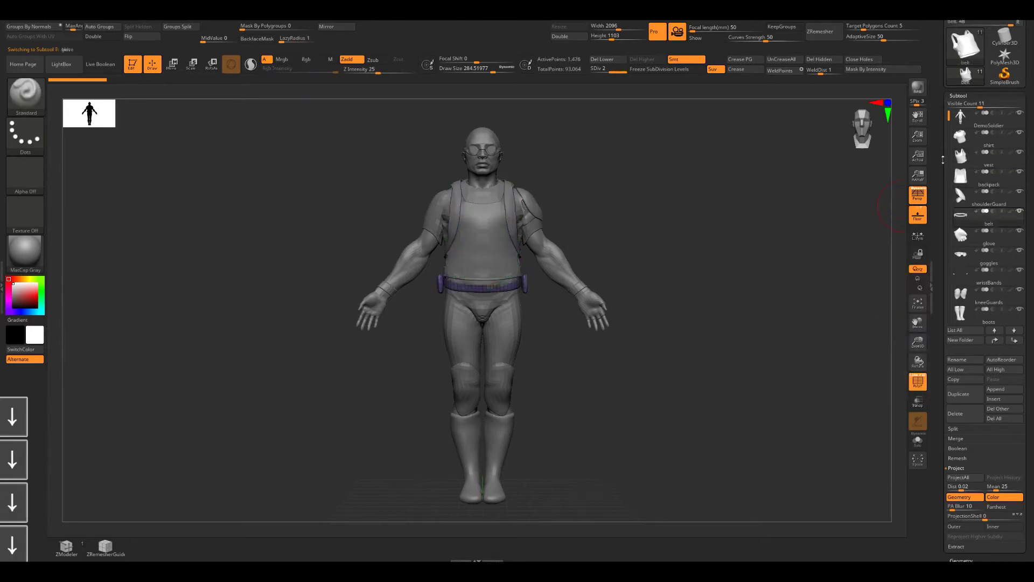
key("Up")
key("Up")
key("Up")
key("Up")
key("Up")
key("Up")
key("Up")
key("Up")
key("Up")
key("Up")
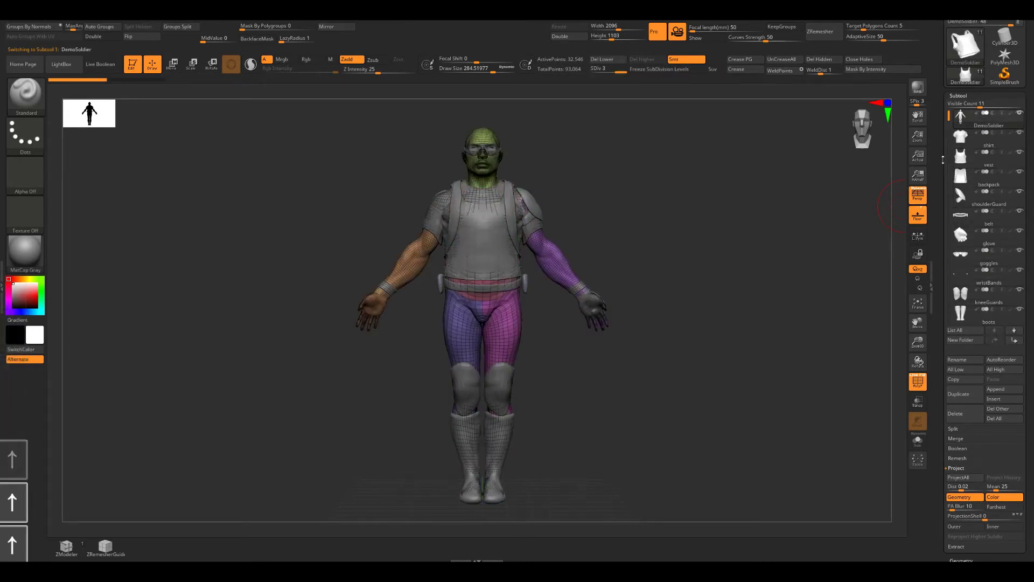
key("shift")
key("shift+f")
key("alt")
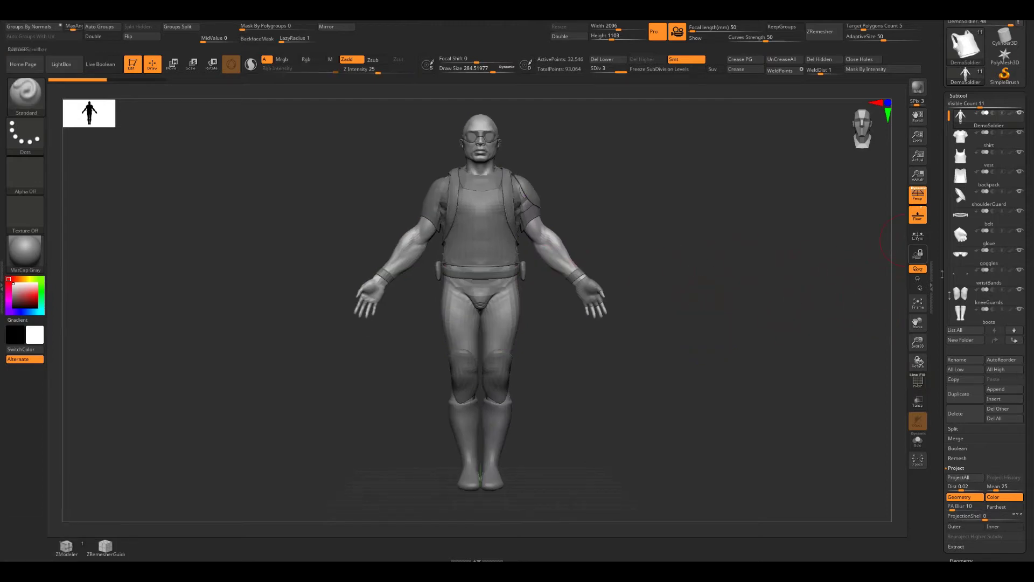
- Isolate the DemoSoldier body with Solo mode and turn off symmetry
left_click(918, 440)
left_click_drag(738, 294, 743, 311, "alt")
mouse_move(742, 310)
left_mouse_down()
mouse_move(705, 322)
mouse_move(759, 317)
left_mouse_up()
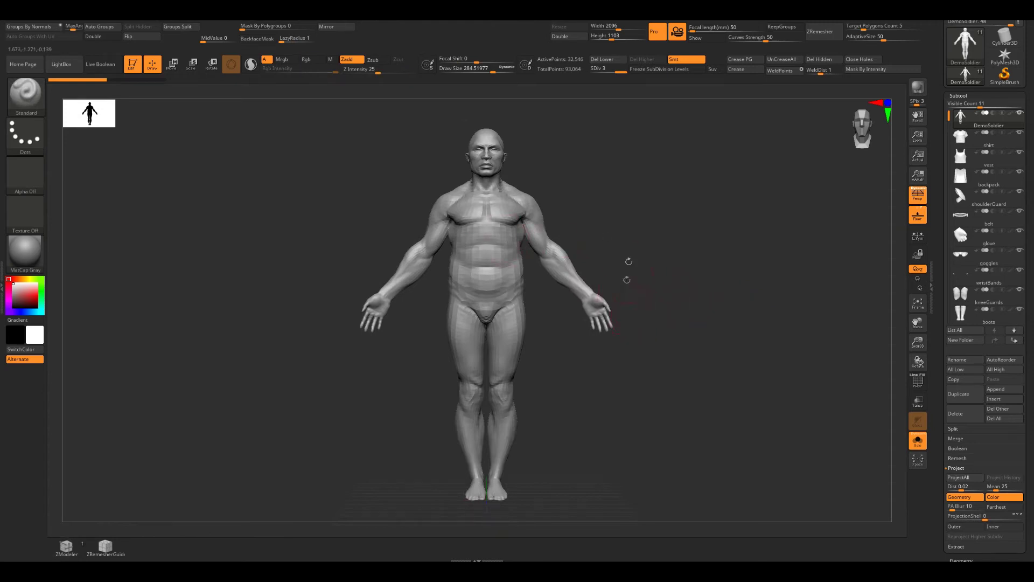
key("x")
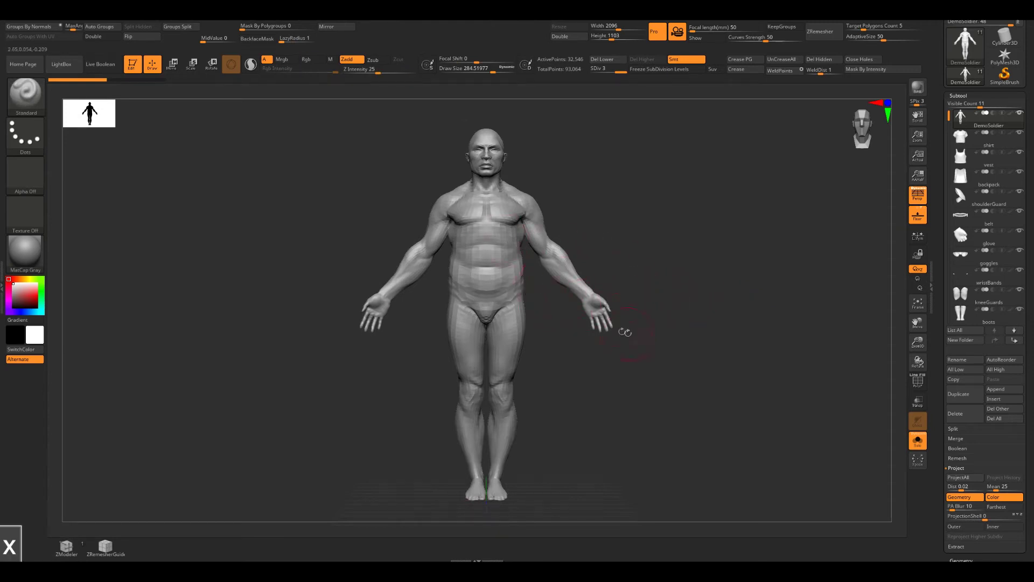
- Set the masking stroke to Lasso and mask the soldier's left forearm and hand
left_click(33, 145, "ctrl")
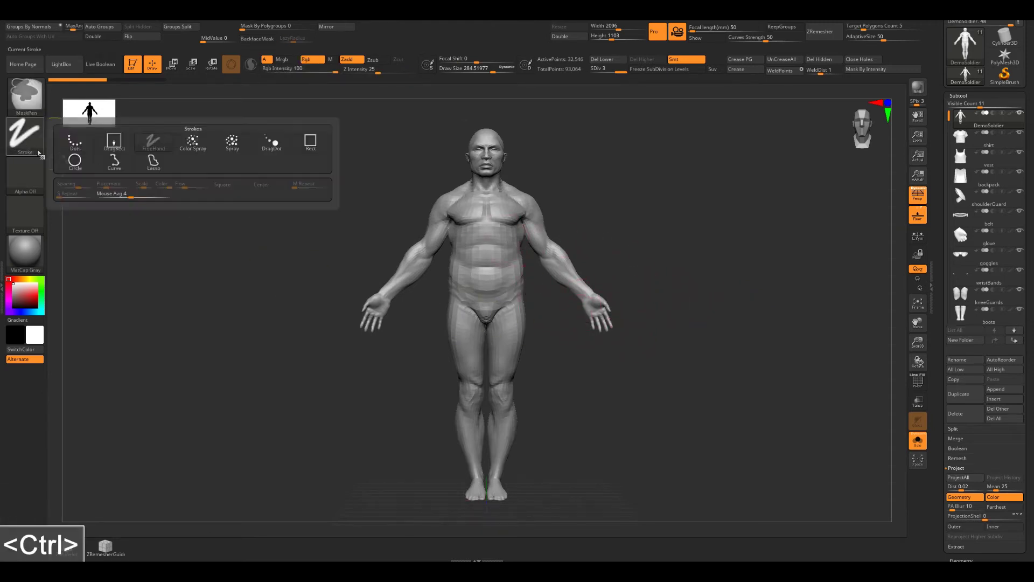
left_click(154, 162, "ctrl")
mouse_move(624, 341)
left_mouse_down("ctrl")
mouse_move(555, 315)
mouse_move(531, 261)
mouse_move(582, 221)
mouse_move(689, 309)
mouse_move(643, 303)
mouse_move(609, 325)
mouse_move(767, 351)
mouse_move(701, 346)
left_mouse_up("ctrl")
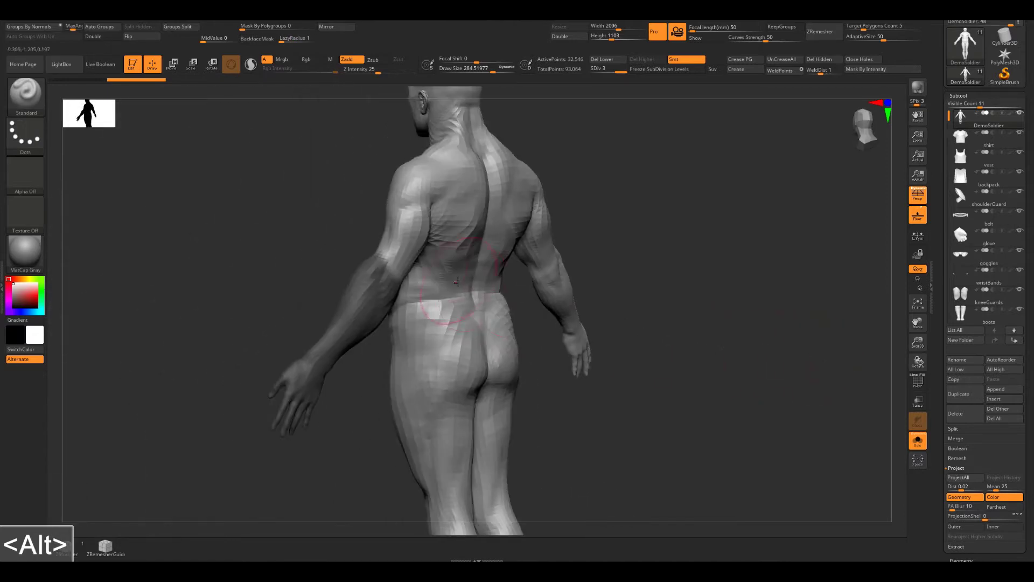
- Set the draw size to about 212, soften the forearm mask's edge and invert the mask to leave only the forearm editable
key("s")
left_click_drag(457, 282, 452, 282)
left_click_drag(648, 288, 775, 281)
left_click_drag(577, 273, 381, 257, "alt")
left_click_drag(693, 252, 632, 265, "shift")
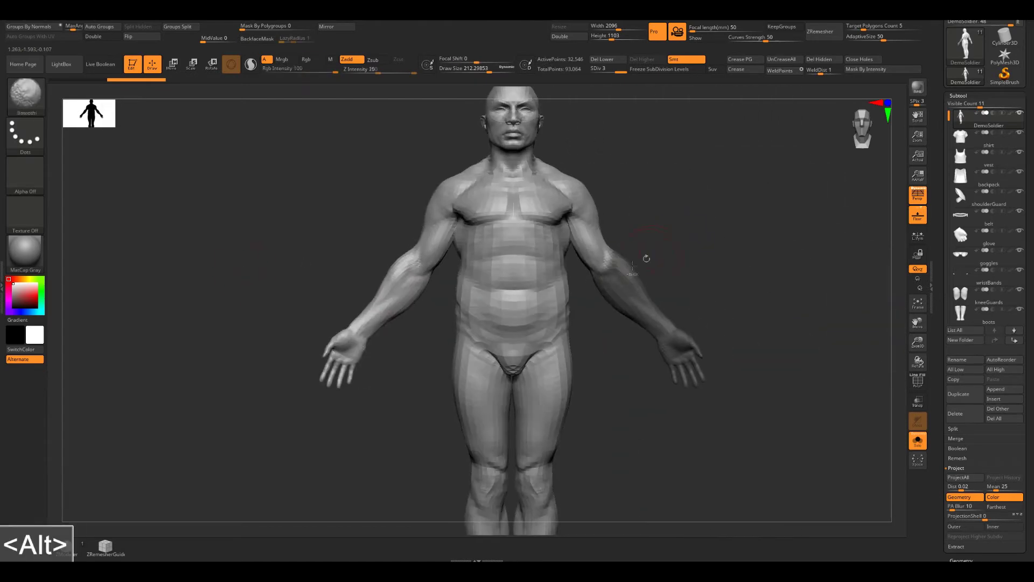
left_click(641, 321, "ctrl")
left_click(641, 320, "ctrl")
left_click_drag(719, 284, 739, 247)
left_click(713, 293, "ctrl")
left_click_drag(739, 175, 683, 217, "alt")
- Activate the Move gizmo and shift it along the unmasked forearm toward the elbow
key("w")
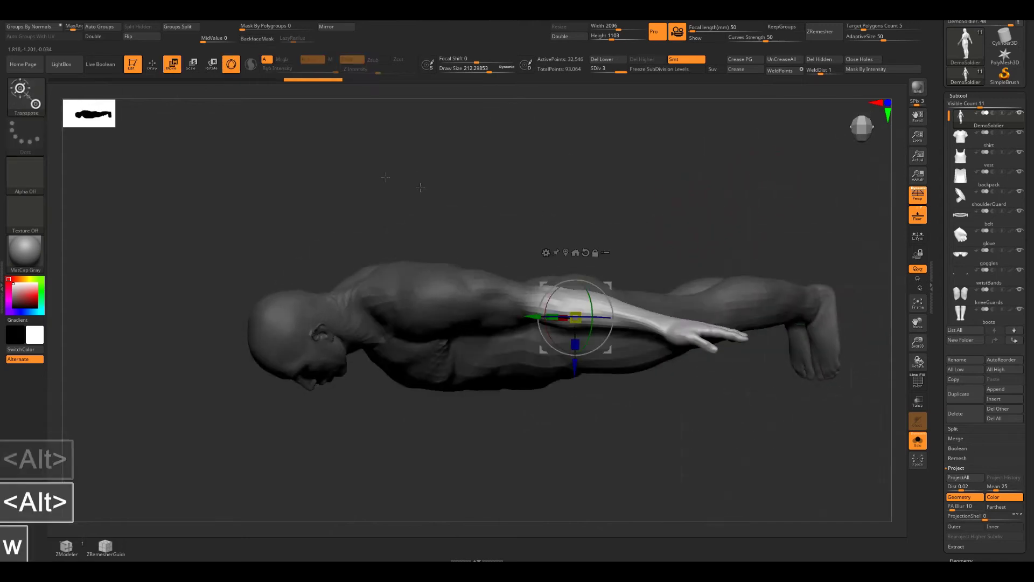
left_click_drag(614, 284, 570, 269, "alt")
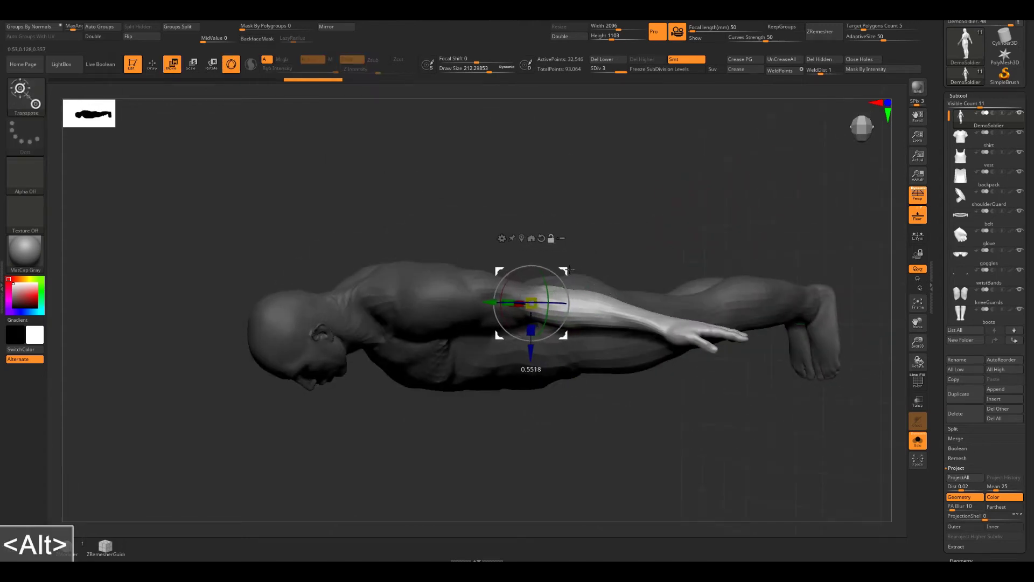
left_click_drag(644, 248, 544, 210)
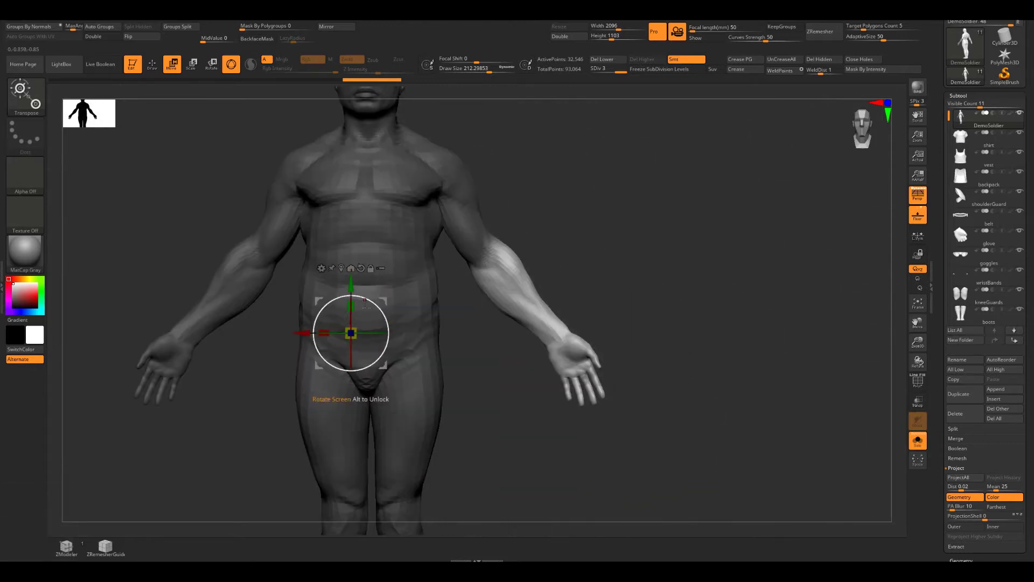
- Align the gizmo with the forearm by drawing a transpose line from the elbow to the fingers, with the 3D gizmo re-enabled at the end
left_click(231, 64)
left_click_drag(486, 261, 591, 386)
left_click_drag(665, 300, 600, 340)
key("w")
left_click(231, 64)
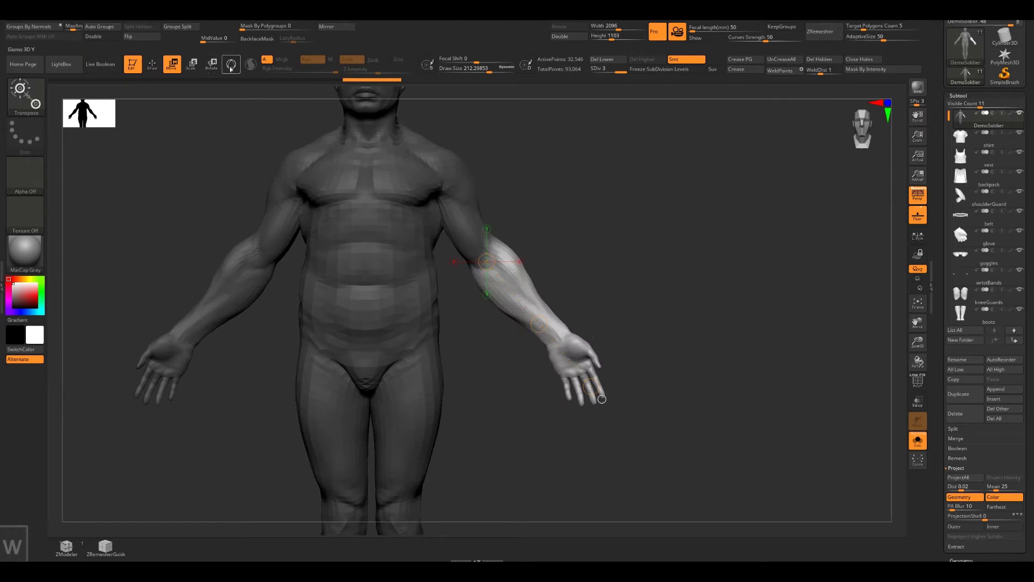
- Reposition the aligned gizmo over the abdomen and snap it to the centre of the unmasked mesh
left_click_drag(648, 273, 659, 224)
left_click_drag(518, 229, 342, 292, "alt")
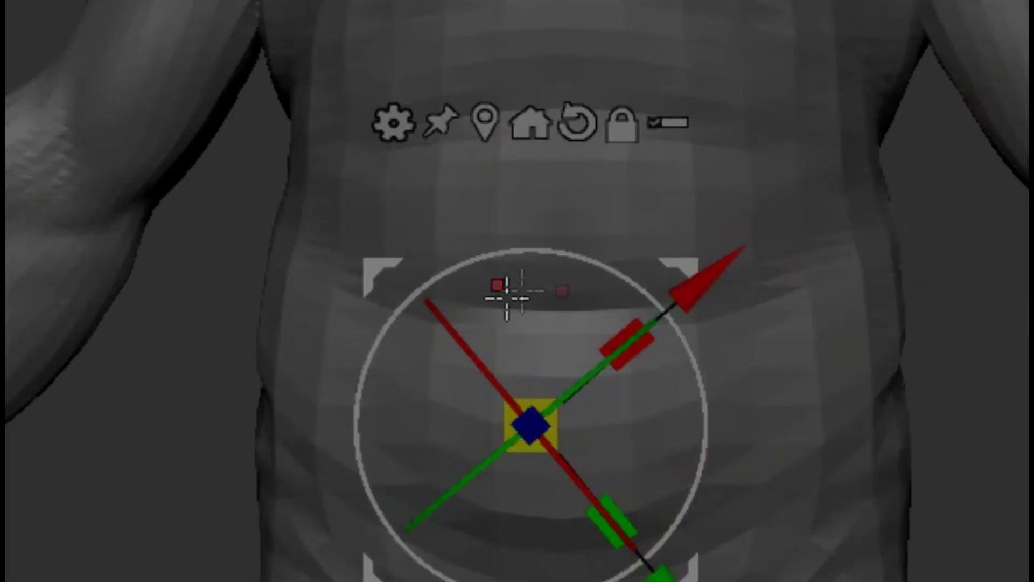
left_click(485, 123)
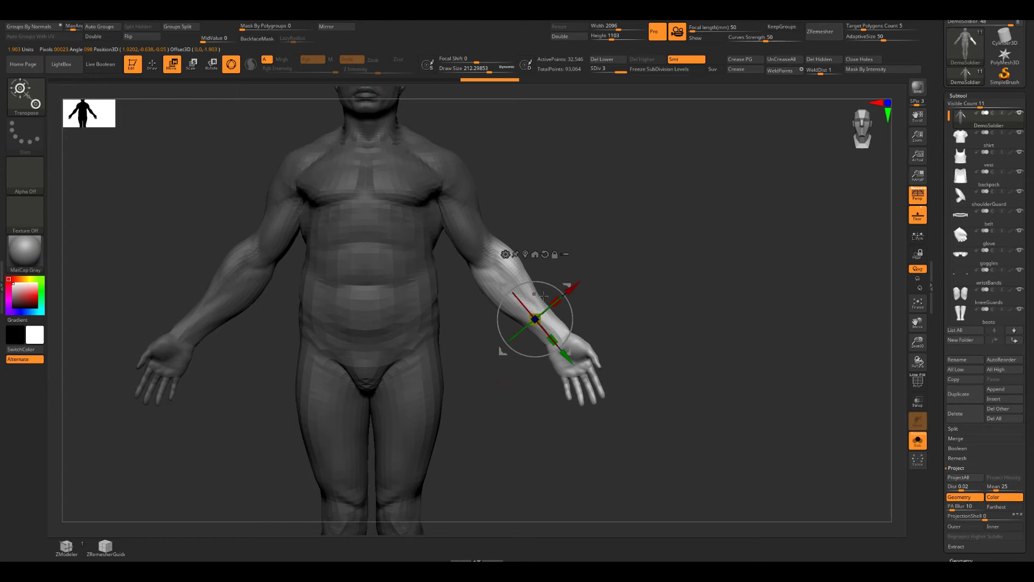
- Move the gizmo's pivot onto the elbow joint without moving the mesh, checking it from the front and side
left_click_drag(565, 290, 562, 267, "alt")
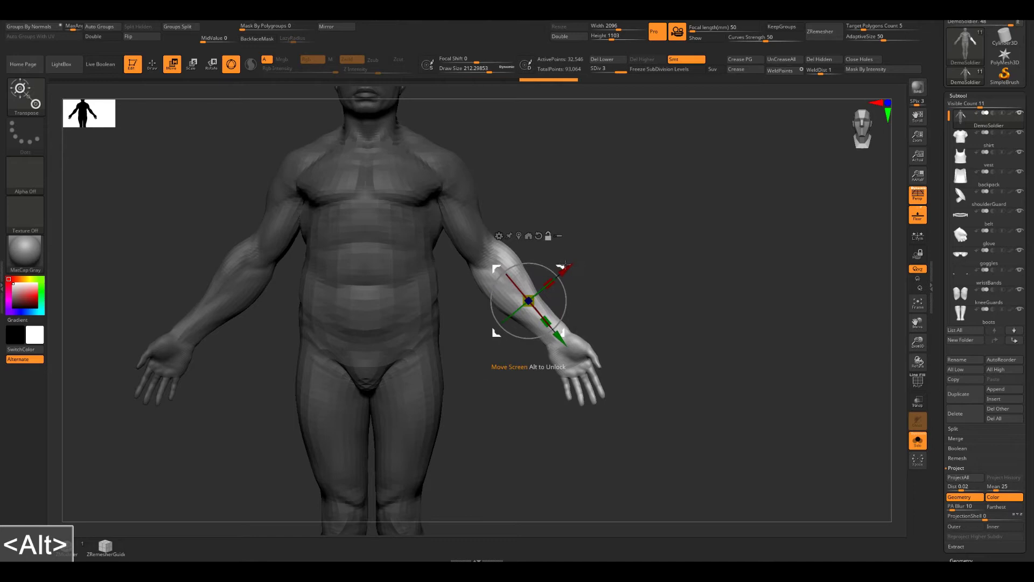
left_click_drag(518, 238, 519, 225, "alt")
left_click_drag(706, 245, 628, 289)
left_click_drag(519, 293, 530, 288, "alt")
left_click_drag(585, 262, 626, 287)
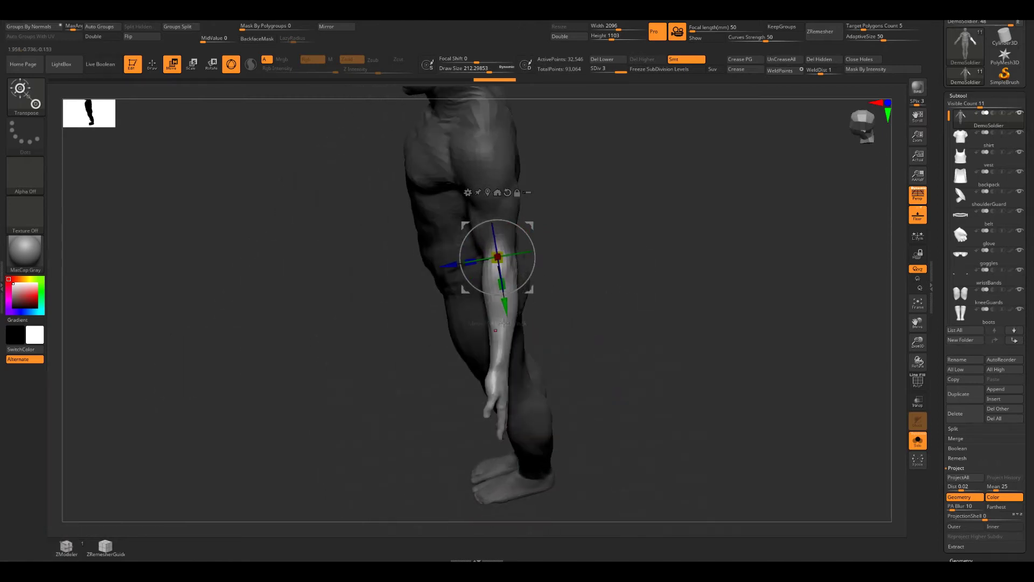
- Try bending the arm by rotating the unmasked forearm about the elbow and repeating the rotation
key("alt")
left_click_drag(535, 253, 525, 286)
mouse_move(611, 274)
left_mouse_down()
mouse_move(658, 244)
mouse_move(688, 268)
mouse_move(658, 267)
mouse_move(687, 300)
mouse_move(716, 305)
mouse_move(687, 294)
left_mouse_up()
key("1")
mouse_move(687, 293)
left_mouse_down()
mouse_move(654, 292)
mouse_move(671, 276)
mouse_move(681, 312)
mouse_move(672, 283)
left_mouse_up()
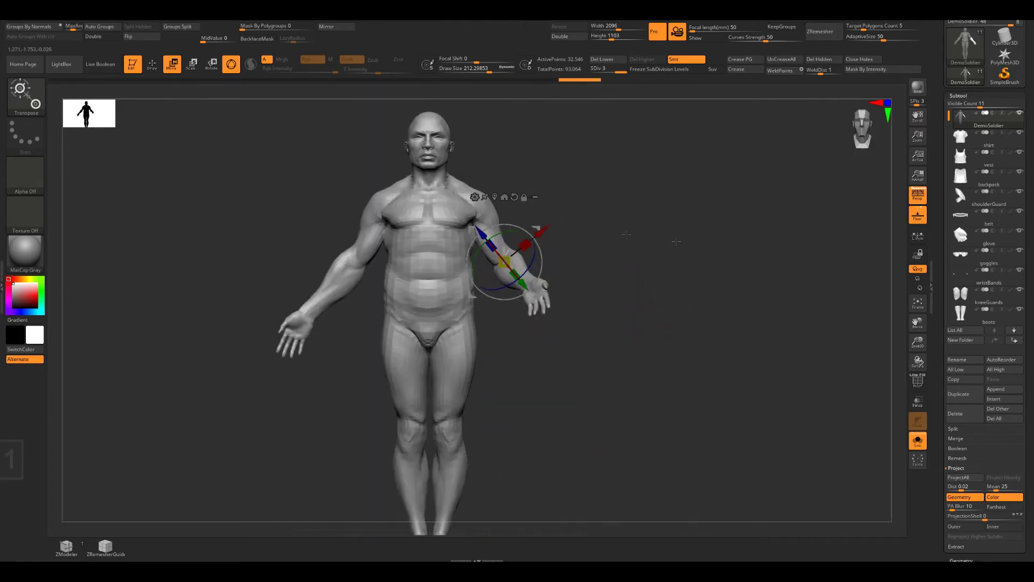
- Exit Solo mode to show all subtools and inspect the bent arm against the wristband and glove
left_click(925, 441)
left_click_drag(606, 370, 644, 377)
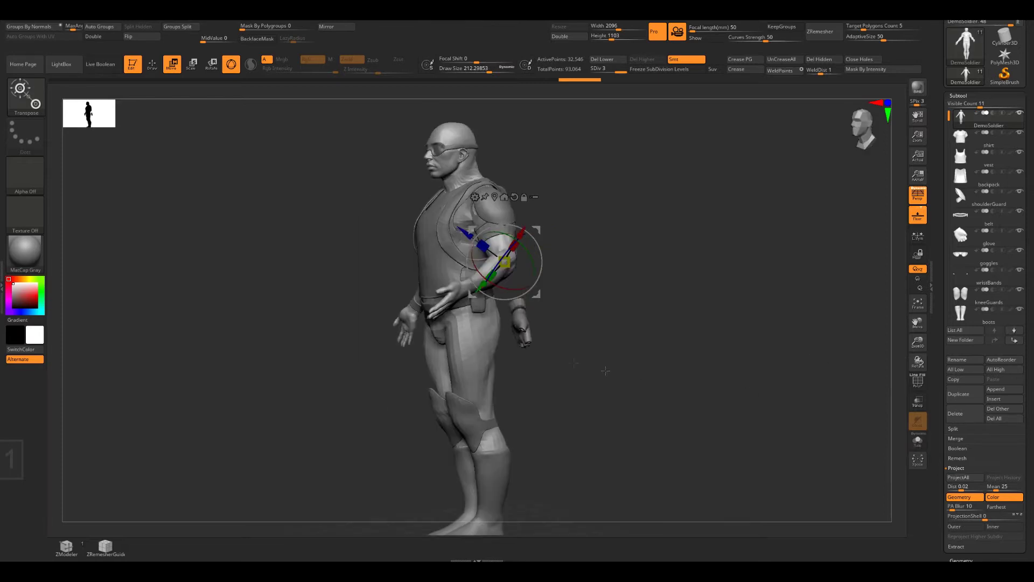
left_click_drag(596, 337, 647, 345)
left_click_drag(646, 344, 634, 294)
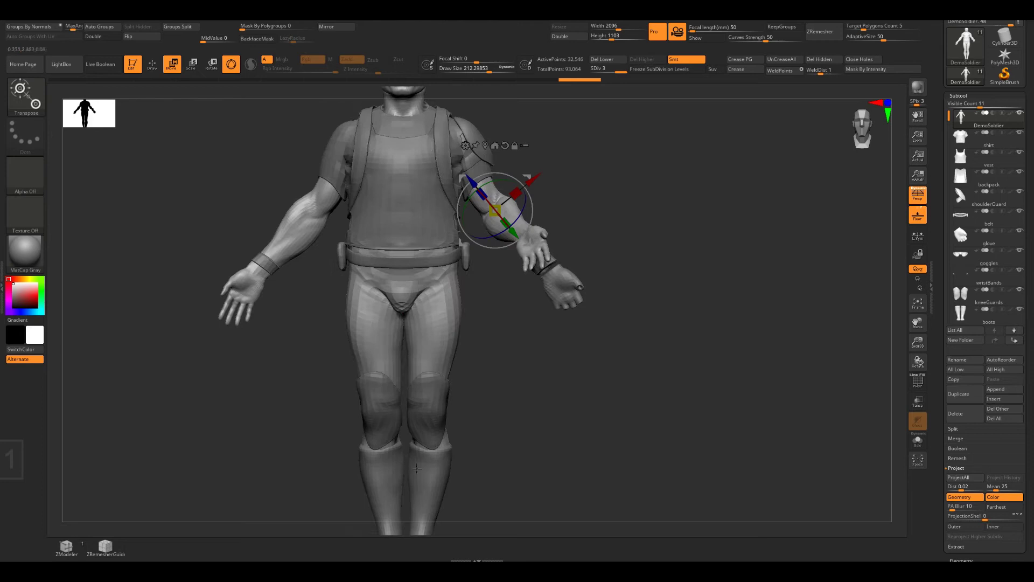
left_click_drag(671, 237, 460, 264, "alt")
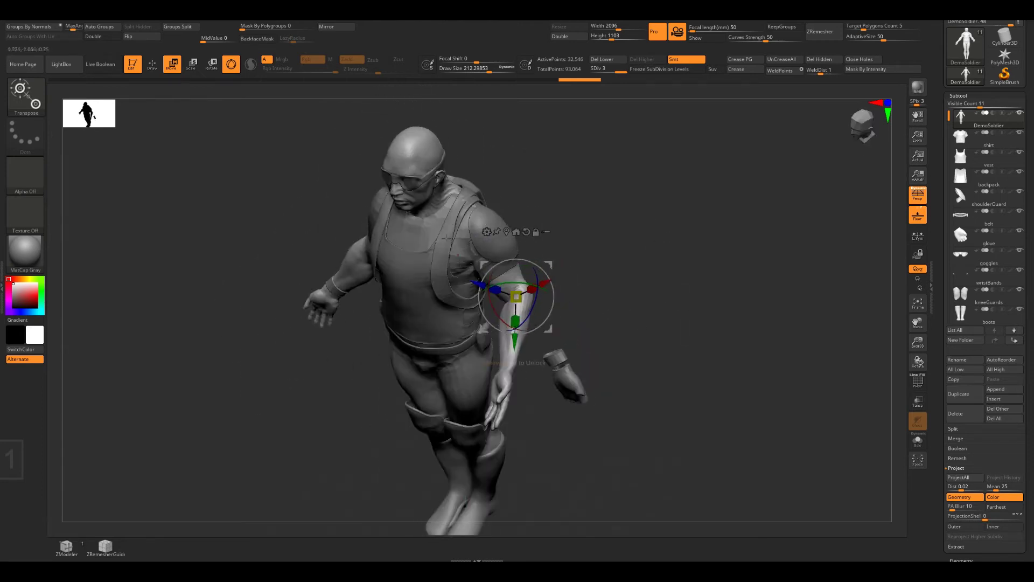
left_click_drag(621, 328, 716, 321)
- Undo the forearm rotations
key("ctrl+z")
key("ctrl+z")
- Reorder the subtool list so that wristBands and glove sit directly below DemoSoldier
mouse_move(988, 130)
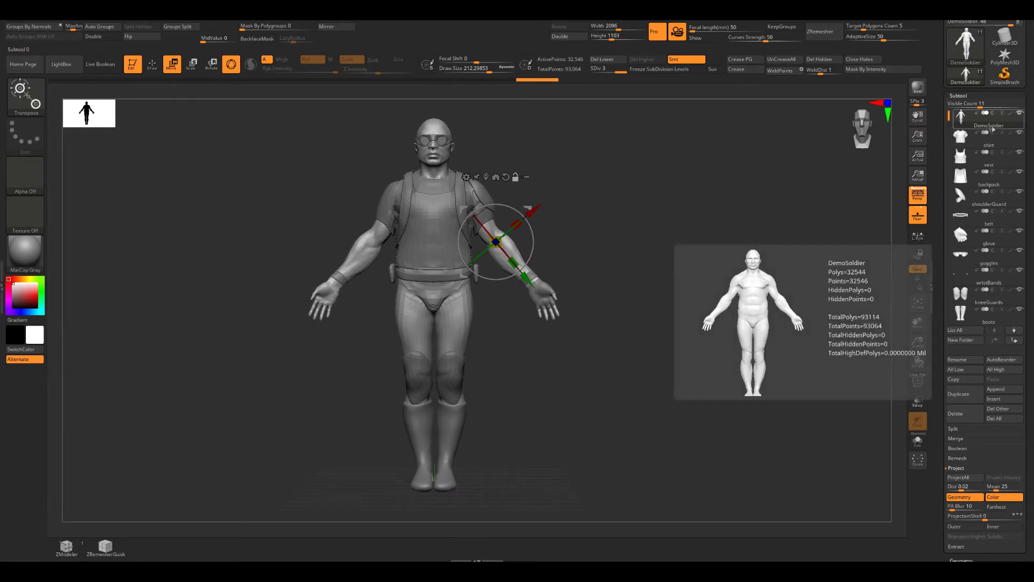
left_click_drag(738, 273, 663, 333)
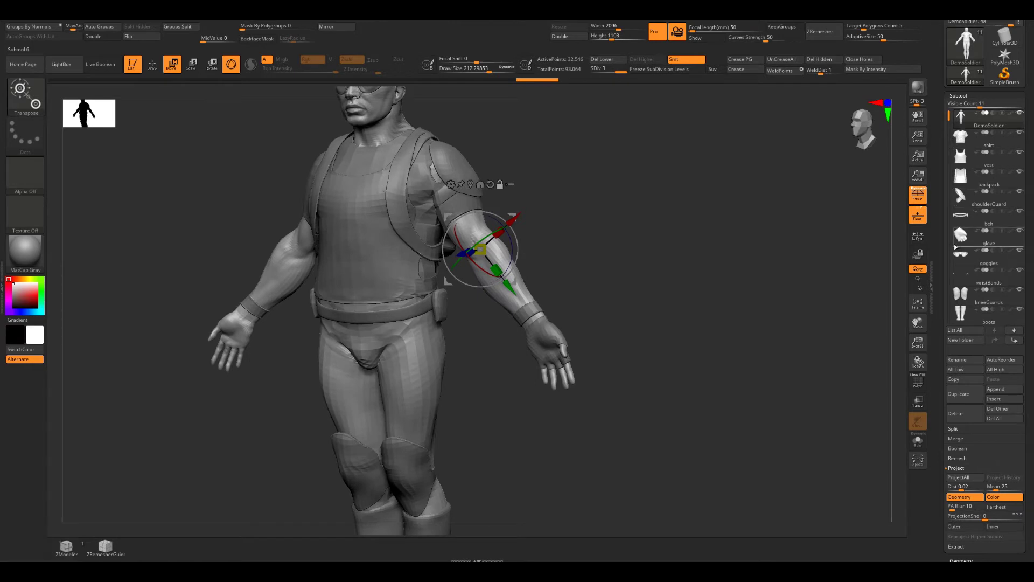
left_click(533, 310, "alt")
key("q")
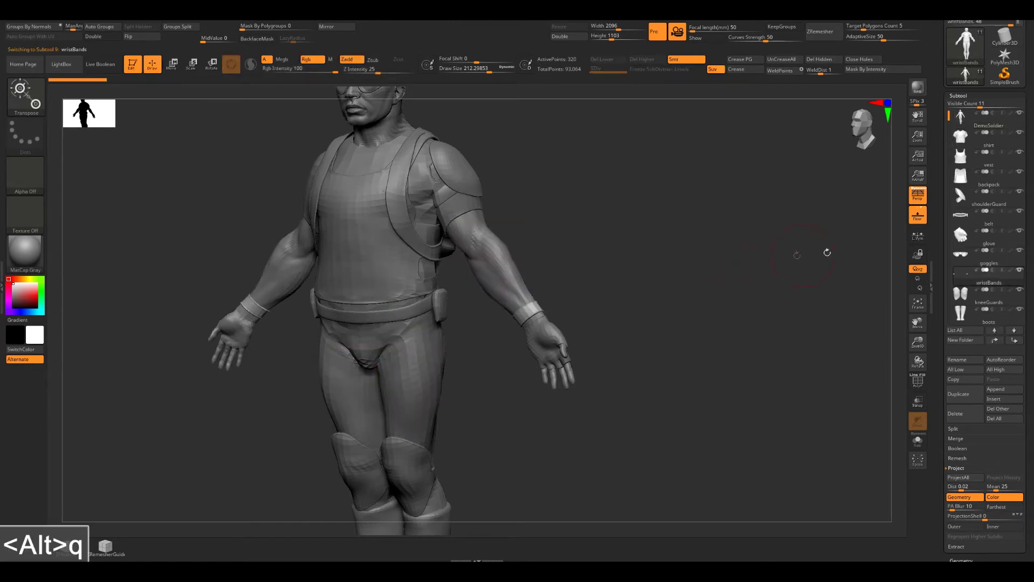
left_click_drag(967, 269, 976, 140)
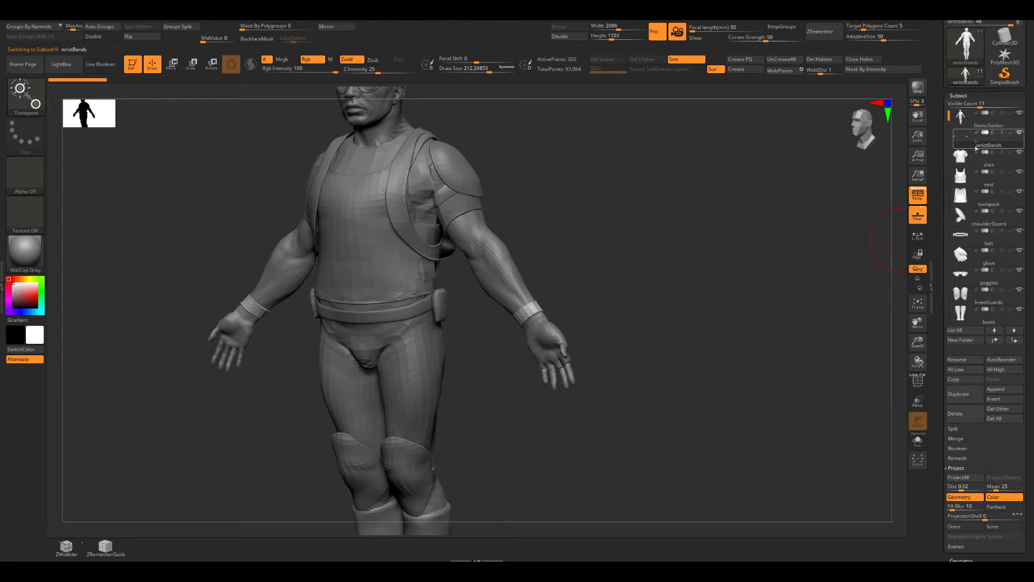
left_click(547, 338, "alt")
left_click_drag(960, 255, 965, 158)
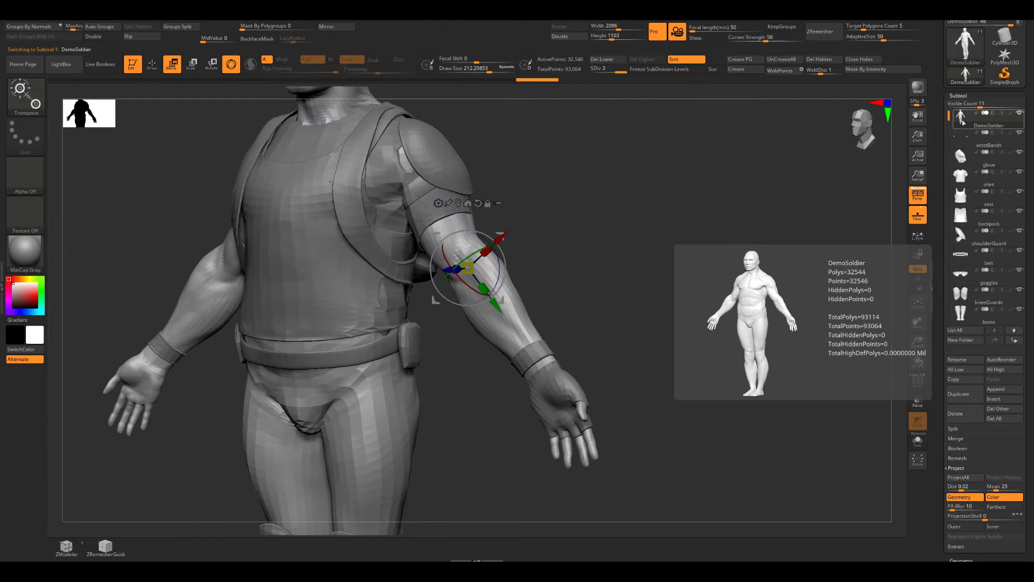
- Examine the arm with its wristband and glove, toggling the polyframe and selecting the wristBands, glove and DemoSoldier subtools in turn
left_click_drag(688, 283, 646, 291)
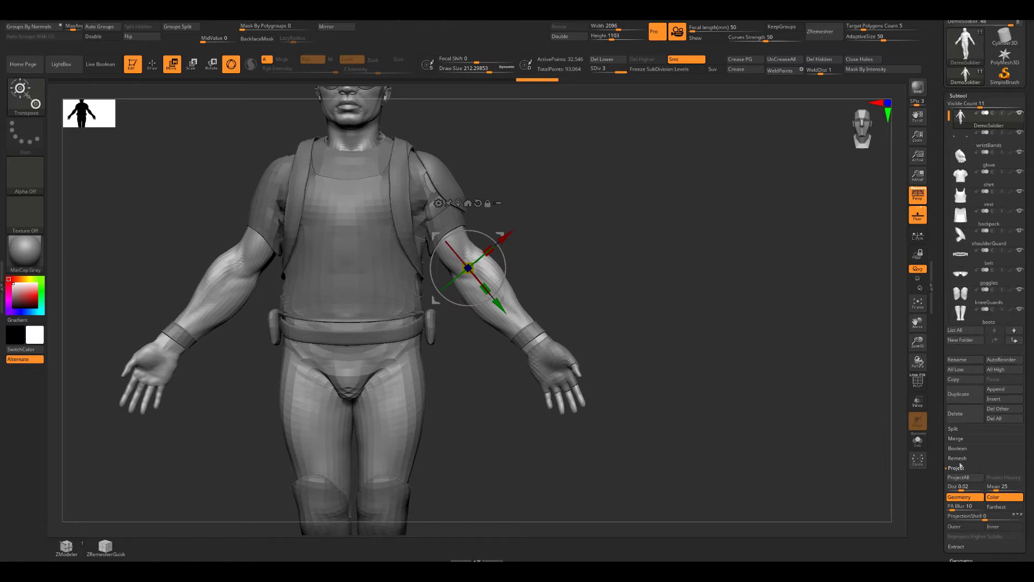
mouse_move(749, 393)
left_mouse_down()
mouse_move(732, 388)
mouse_move(734, 431)
mouse_move(736, 398)
left_mouse_up()
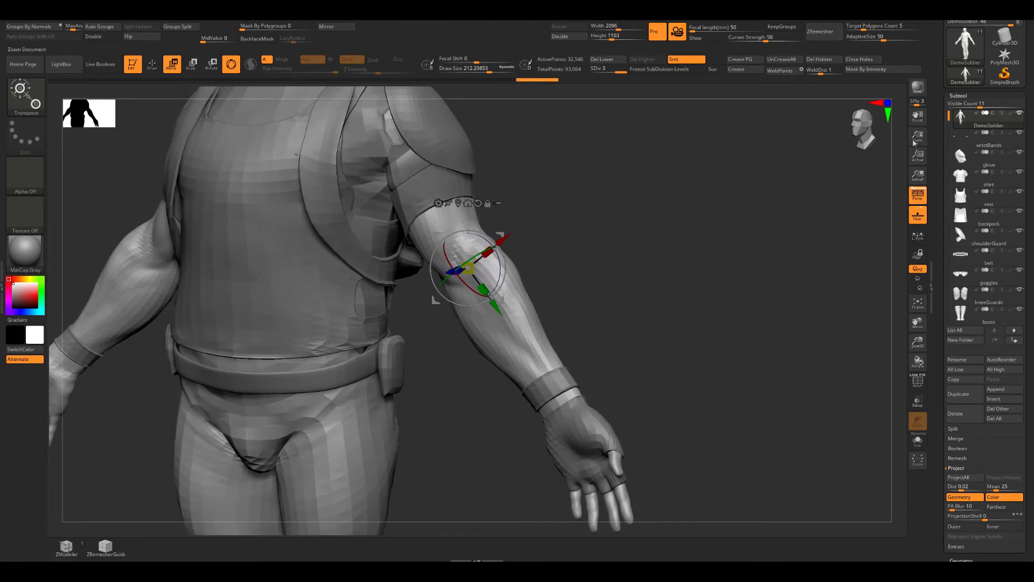
key("shift+f")
left_click_drag(653, 245, 647, 293, "alt")
key("shift+f")
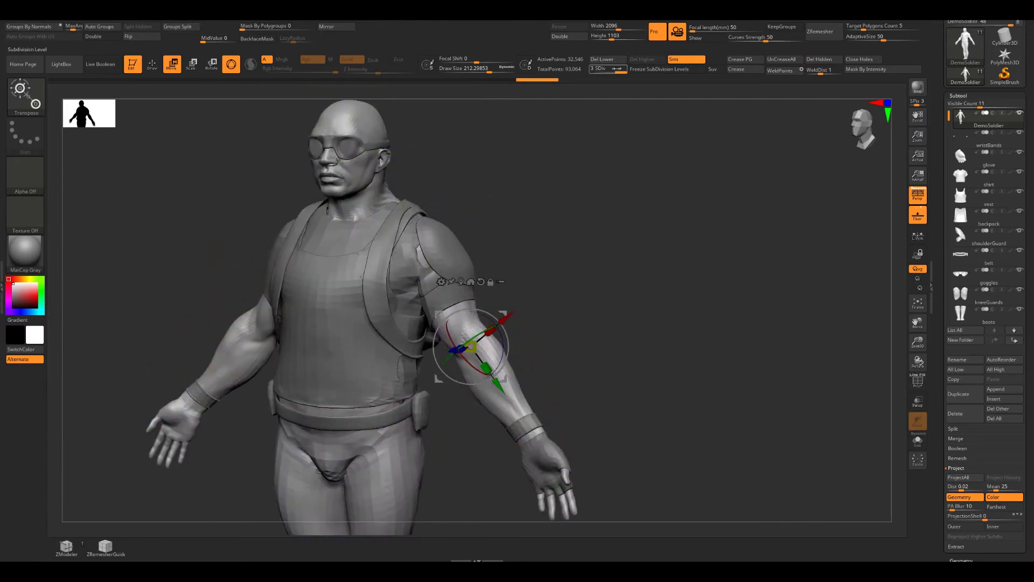
left_click(964, 139)
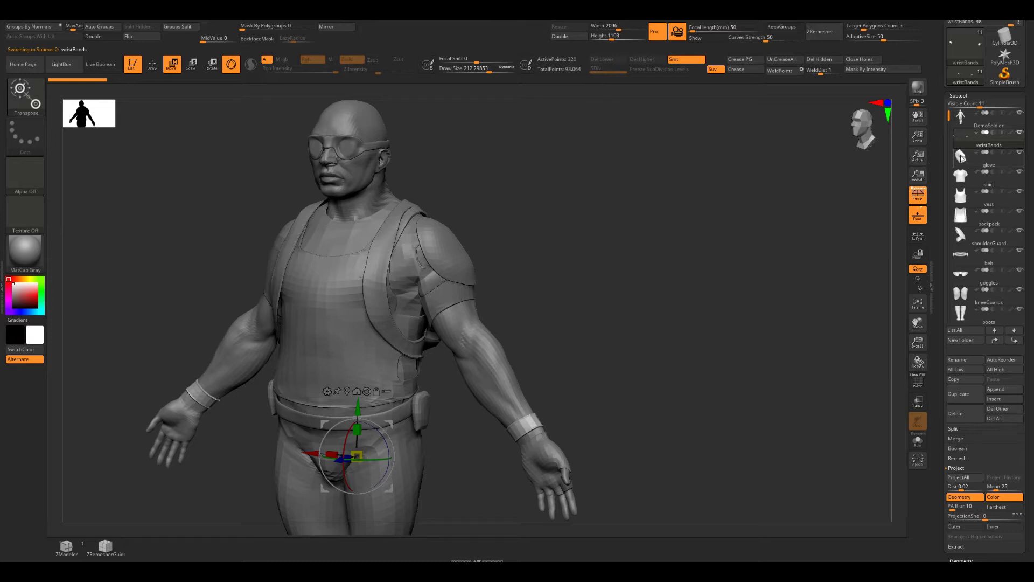
left_click(962, 157)
mouse_move(749, 208)
left_mouse_down()
mouse_move(759, 212)
mouse_move(738, 221)
mouse_move(743, 212)
left_mouse_up()
left_click(963, 117)
left_click_drag(862, 323, 754, 350)
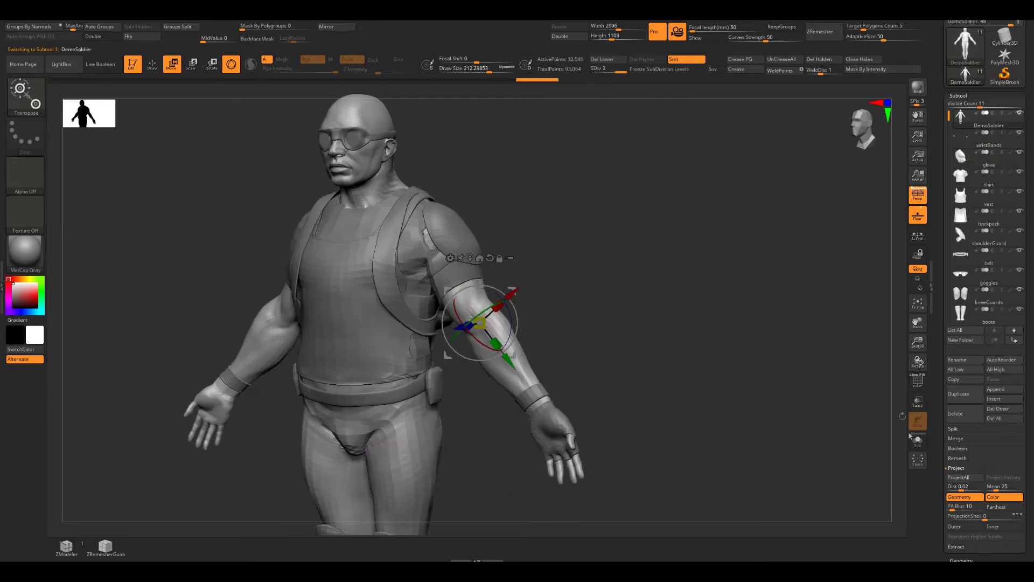
- Compare the subdivision levels of the DemoSoldier and wristBands subtools
left_click(955, 413)
key("Escape")
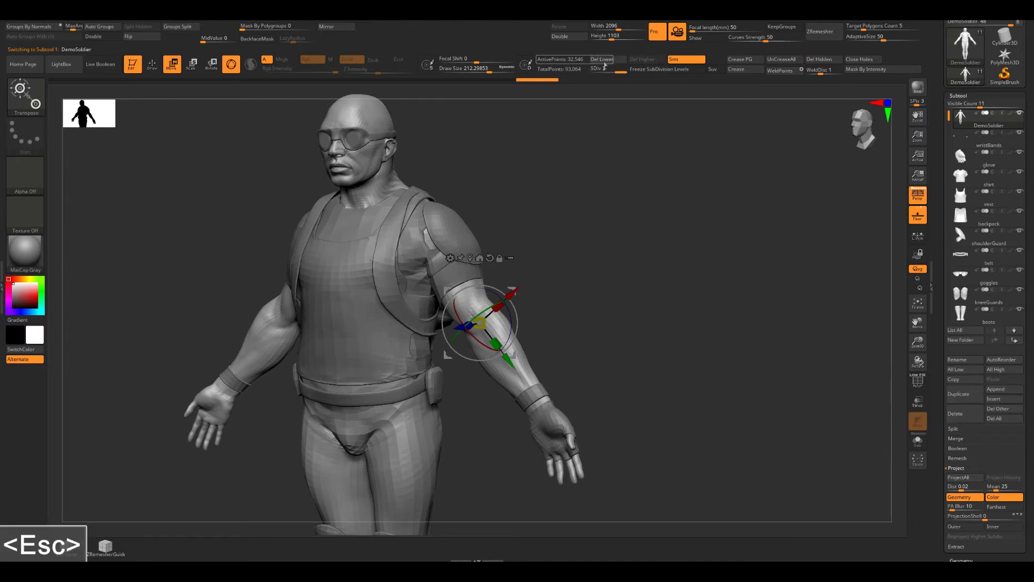
left_click(964, 143)
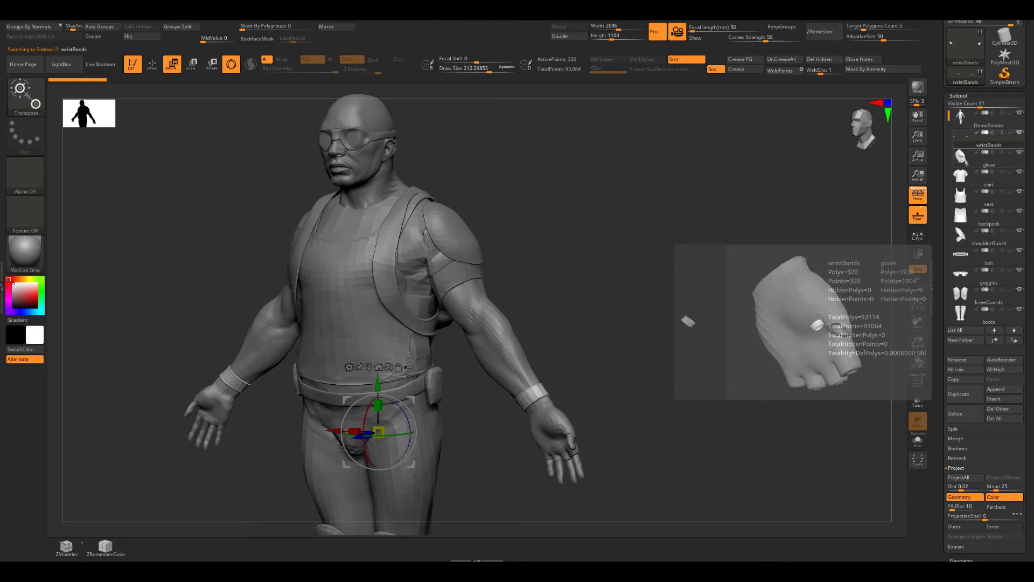
left_click(965, 116)
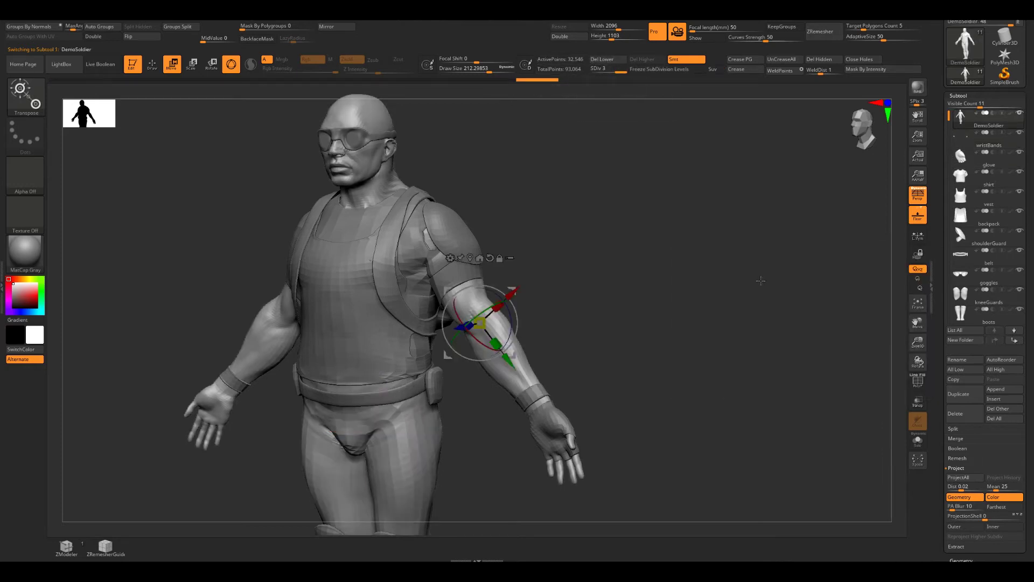
left_click_drag(815, 283, 855, 262, "alt")
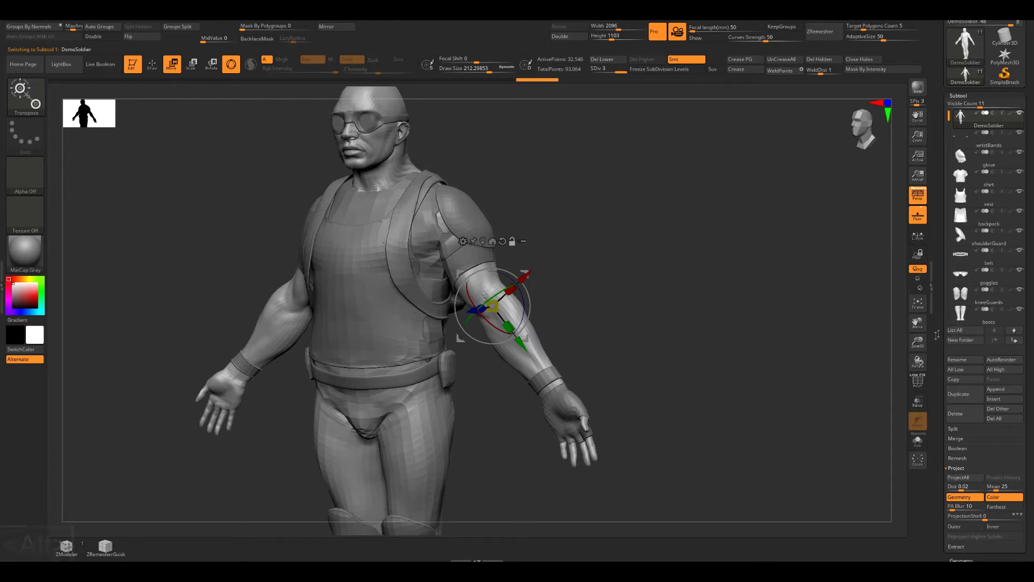
- Subdivide the wristBands subtool twice and the glove subtool twice to match the body's subdivision levels
left_click(964, 138)
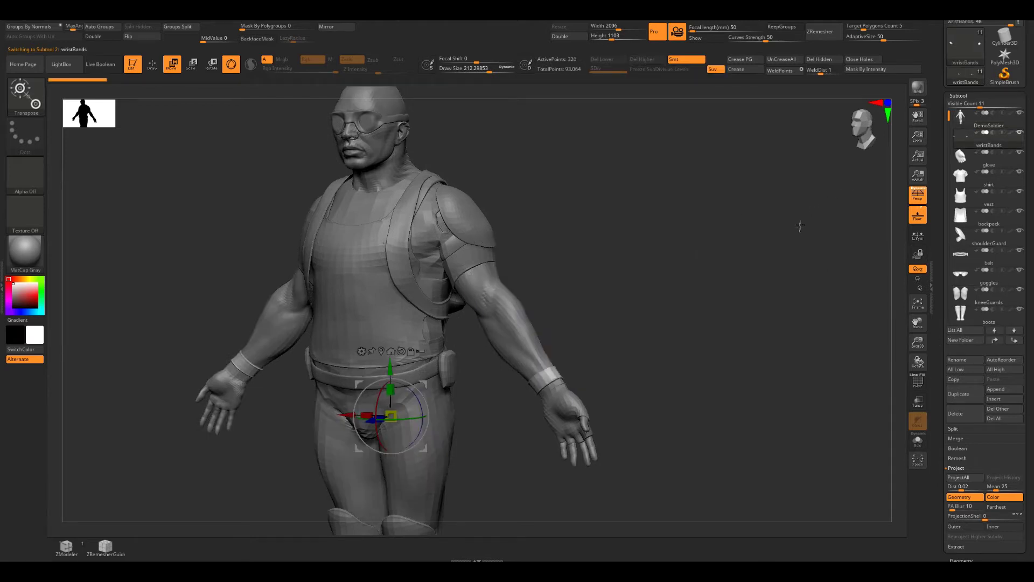
key("ctrl+d")
key("ctrl+d")
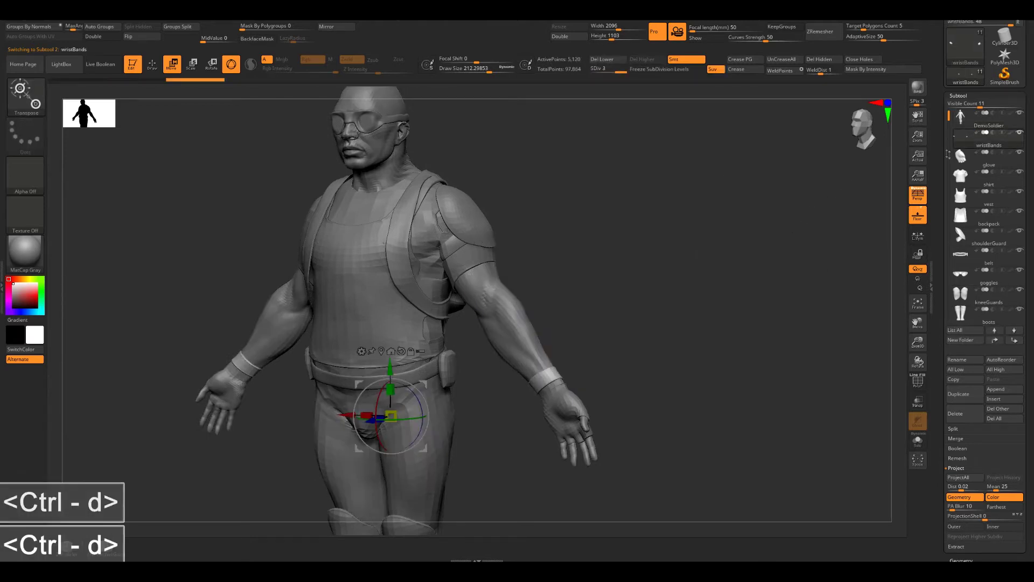
left_click(961, 157)
key("ctrl+d")
key("ctrl+d")
left_click_drag(725, 261, 744, 260)
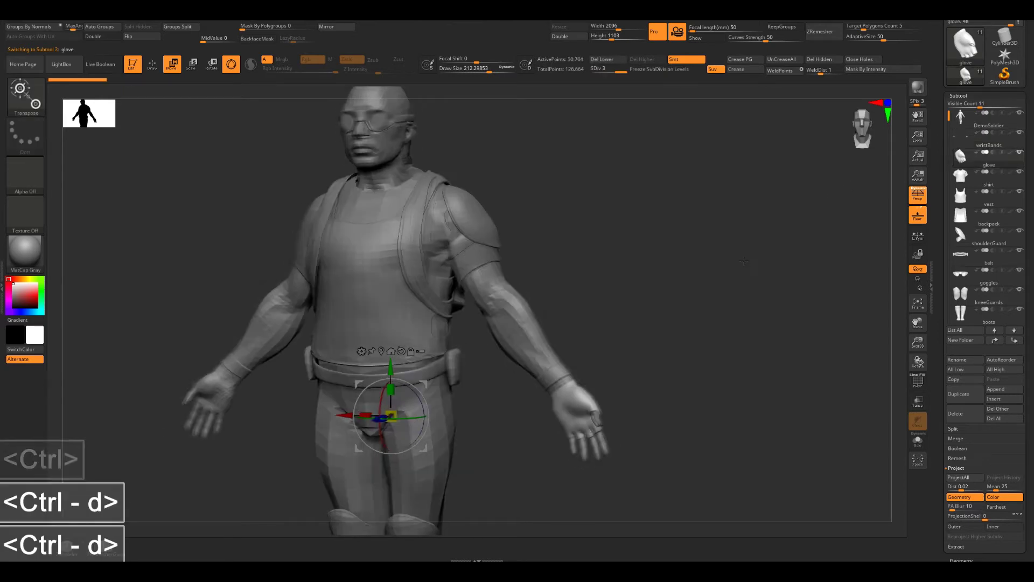
- Merge the wristBands and glove subtools down into DemoSoldier, accepting the non-undoable operation until the next restart
left_click(964, 122)
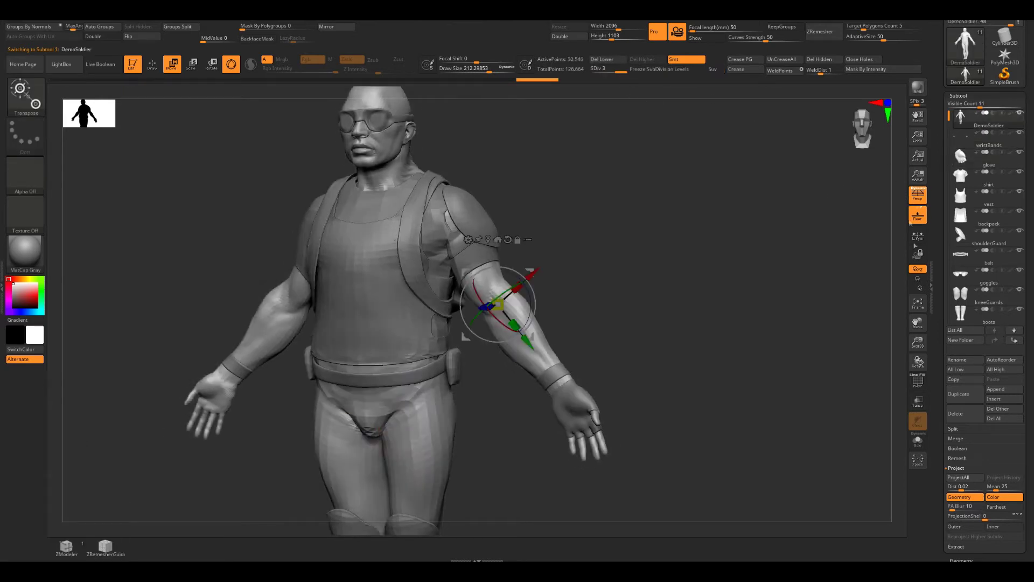
left_click(964, 418)
left_click(962, 427)
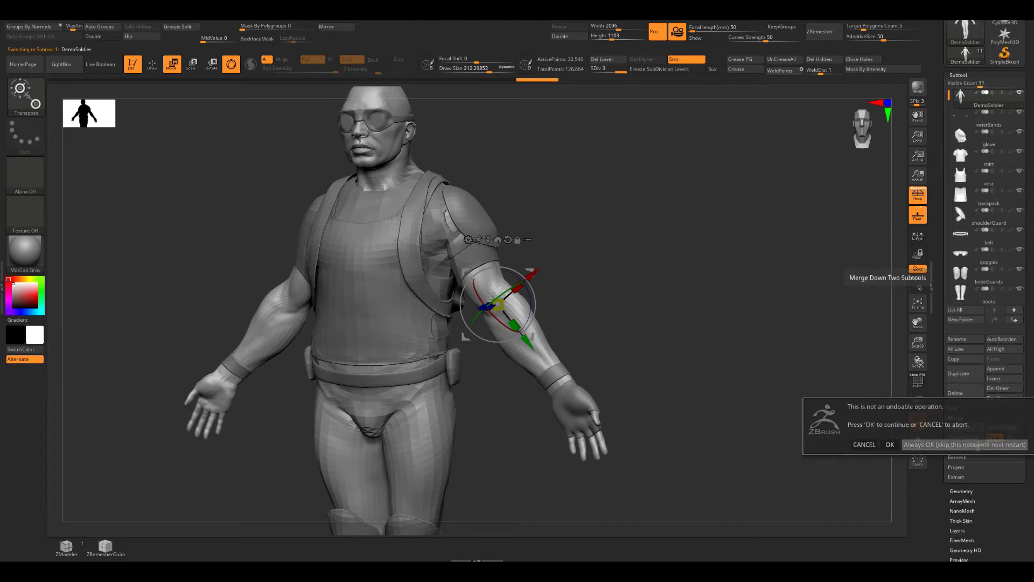
left_click(976, 446)
left_click_drag(677, 222, 700, 263)
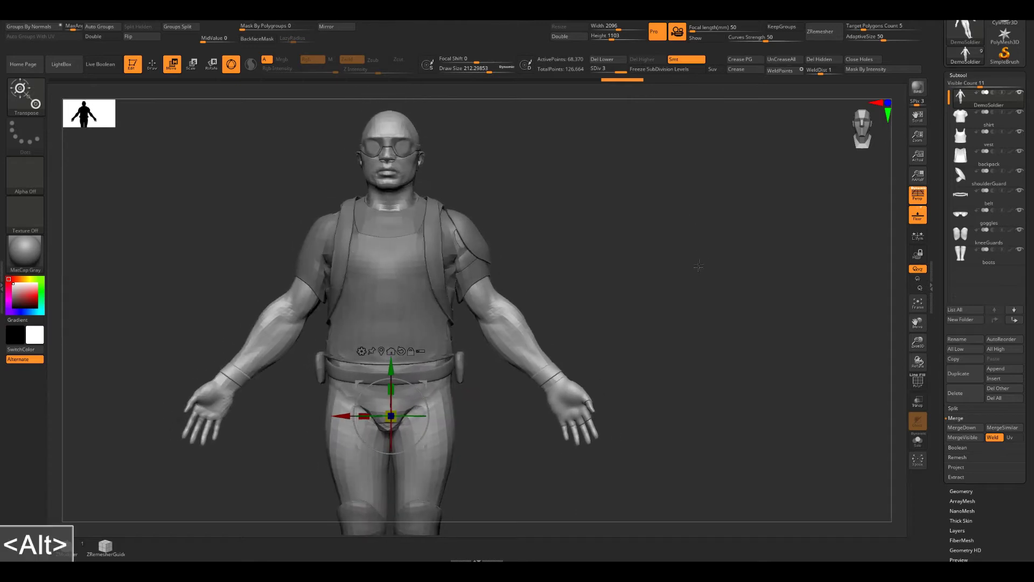
- Mask everything except the merged DemoSoldier's left forearm, place the gizmo at the elbow and rotate the forearm
mouse_move(659, 461)
left_mouse_down("ctrl")
mouse_move(487, 390)
mouse_move(474, 335)
mouse_move(533, 275)
left_mouse_up("ctrl")
mouse_move(725, 323)
left_mouse_down()
mouse_move(670, 376)
mouse_move(675, 409)
mouse_move(678, 280)
mouse_move(654, 272)
left_mouse_up()
left_click(693, 353, "ctrl")
left_click_drag(443, 262, 547, 159, "alt")
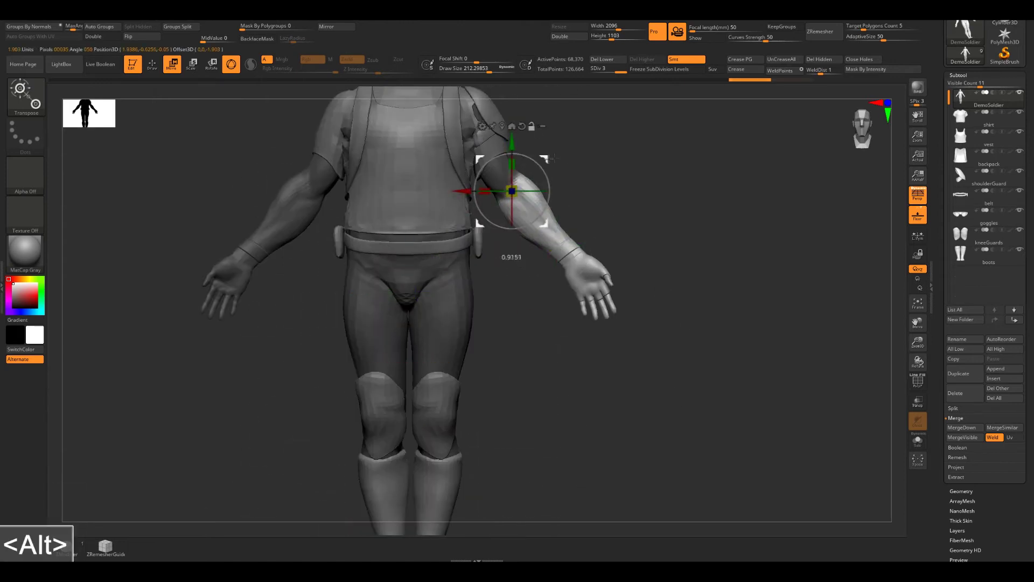
left_click_drag(668, 215, 670, 318)
left_click_drag(670, 318, 687, 291, "alt")
left_click_drag(544, 181, 551, 208, "alt")
mouse_move(705, 323)
left_mouse_down()
mouse_move(714, 248)
mouse_move(734, 273)
left_mouse_up()
left_click_drag(733, 274, 699, 270)
- Lower DemoSoldier to subdivision level 1 and switch to the Smooth brush over the bent elbow
key("1")
key("shift+d")
key("shift+d")
key("shift+d")
key("s")
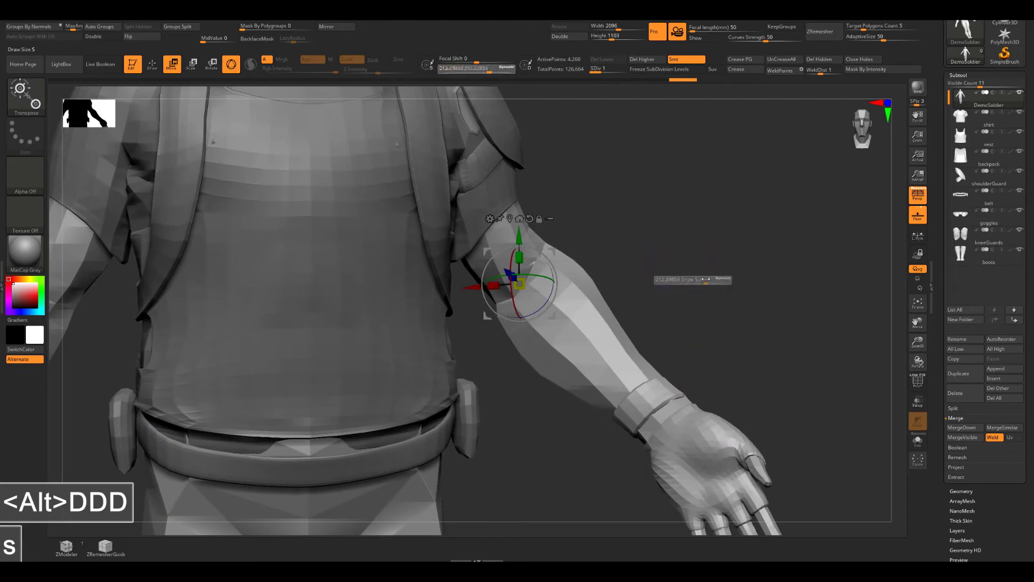
key("1")
key("1")
key("s")
key("shift+d")
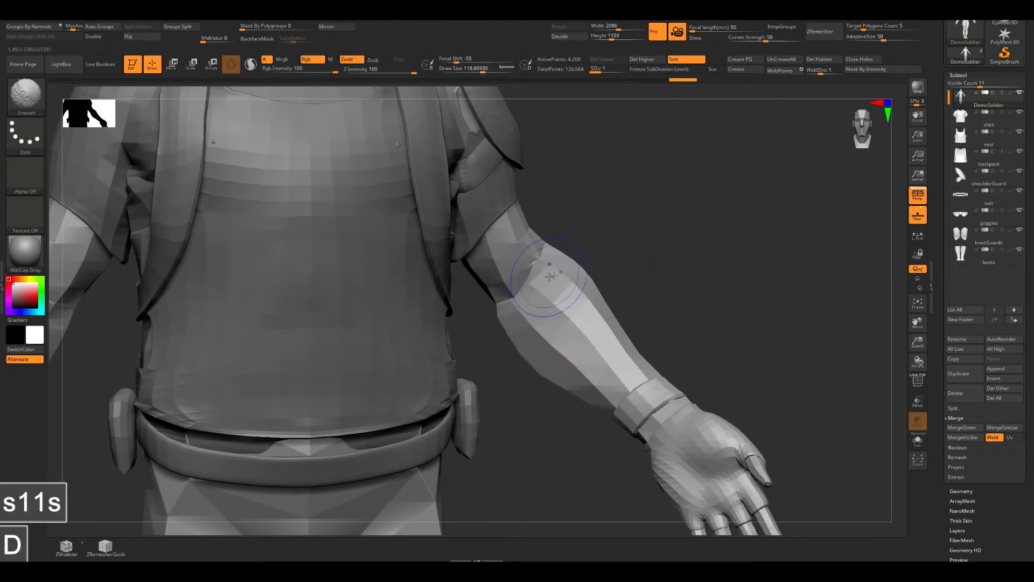
- Return DemoSoldier to subdivision level 3, check its polygroups and smooth the crease at the inner elbow
key("shift+f")
key("d")
key("d")
key("shift+f")
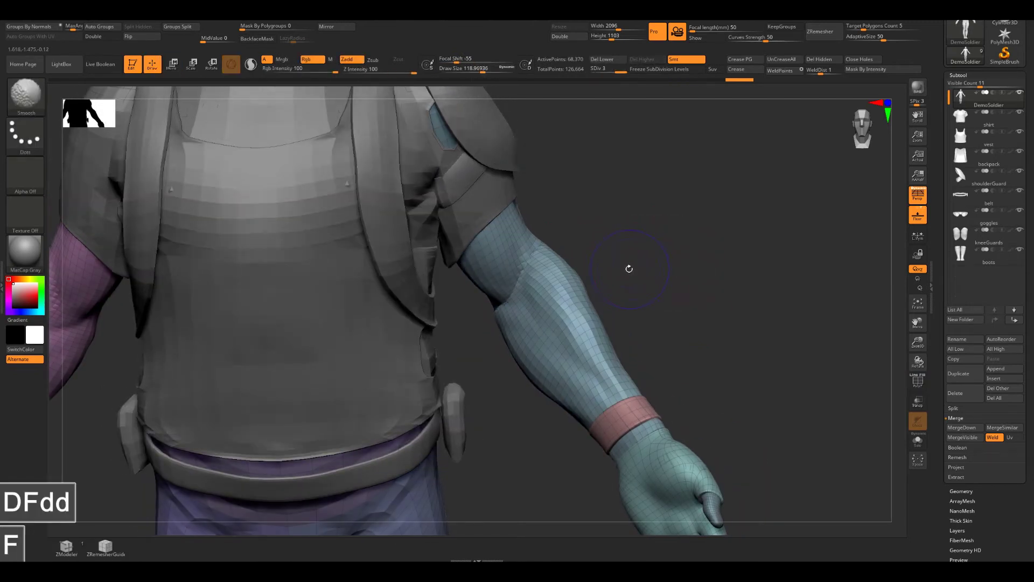
left_click_drag(669, 291, 675, 272, "alt")
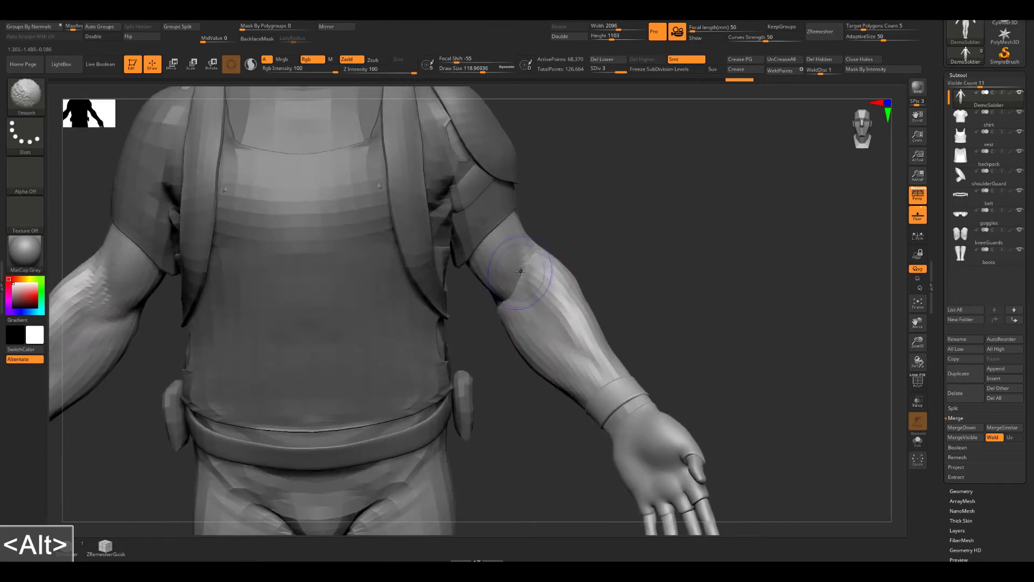
left_click_drag(535, 256, 502, 305, "shift")
left_click_drag(617, 245, 595, 285)
left_click_drag(529, 253, 533, 288, "shift")
mouse_move(625, 288)
left_mouse_down()
mouse_move(640, 266)
mouse_move(637, 233)
mouse_move(646, 235)
left_mouse_up()
- Undo the elbow smoothing and the forearm rotation, and clear the mask
key("ctrl+z")
key("ctrl+z")
key("ctrl+z")
key("ctrl+z")
key("ctrl+z")
key("ctrl+z")
key("ctrl+z")
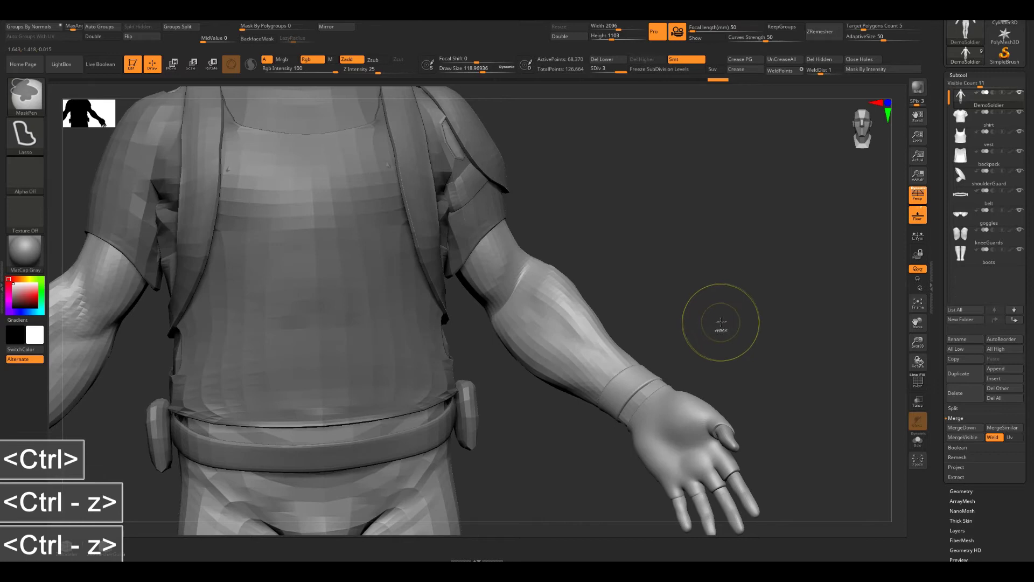
key("ctrl+z")
key("ctrl+z")
key("ctrl+z")
key("ctrl+z")
key("ctrl+z")
key("ctrl+z")
key("ctrl+z")
key("ctrl+z")
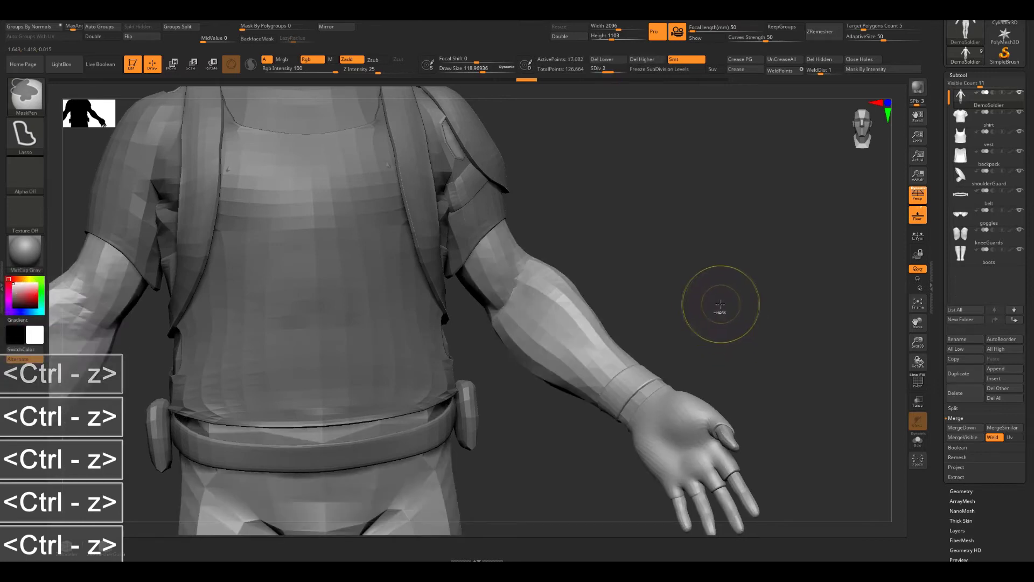
left_click_drag(729, 311, 730, 274, "alt")
left_click_drag(732, 334, 665, 318, "alt")
left_click_drag(657, 329, 578, 395, "ctrl")
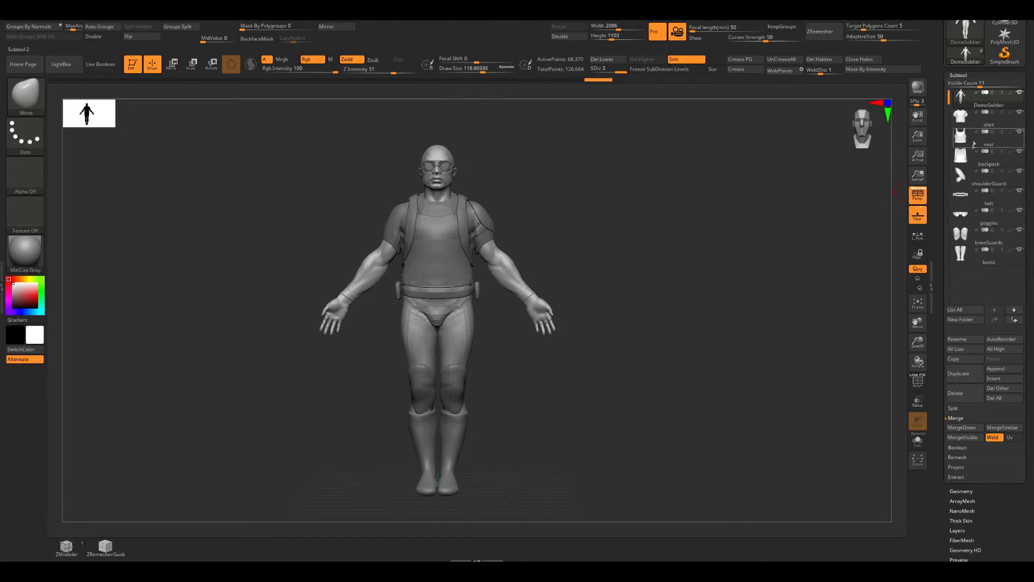
- Create a combined low-resolution TPoseMesh of the soldier with the Transpose Master plugin
left_click_drag(602, 272, 637, 278, "alt")
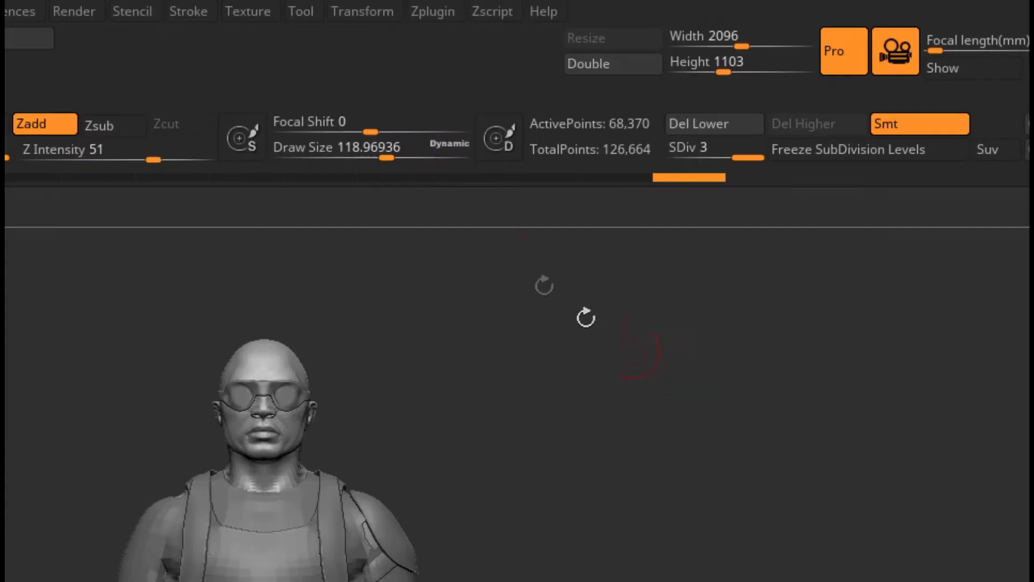
left_click(437, 14)
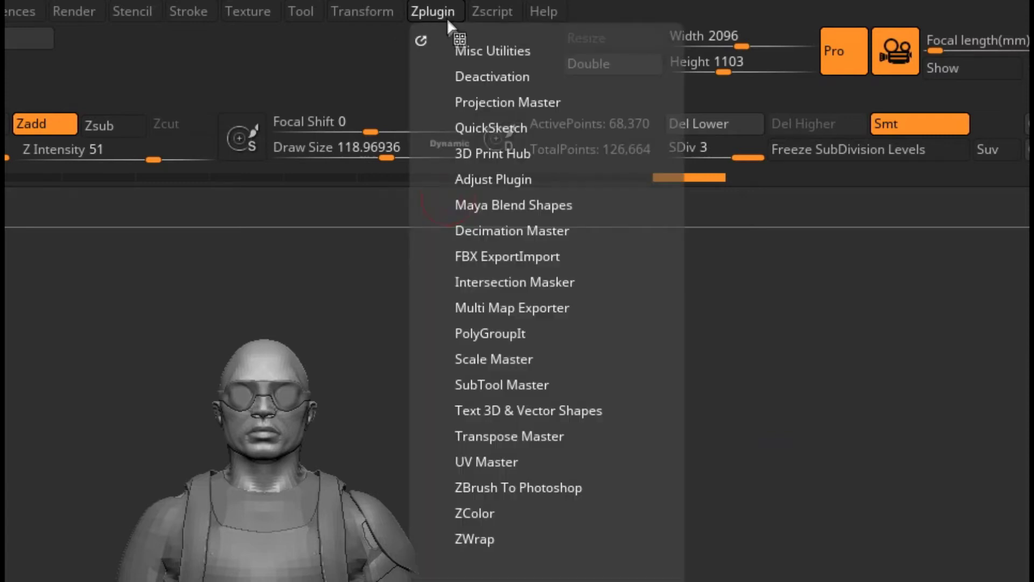
left_click(565, 436)
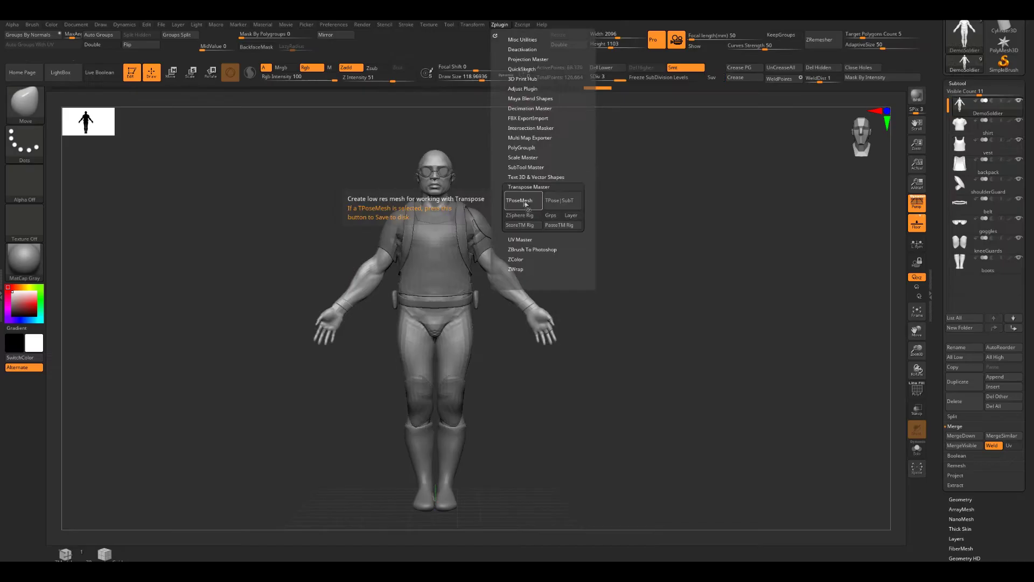
left_click(489, 483)
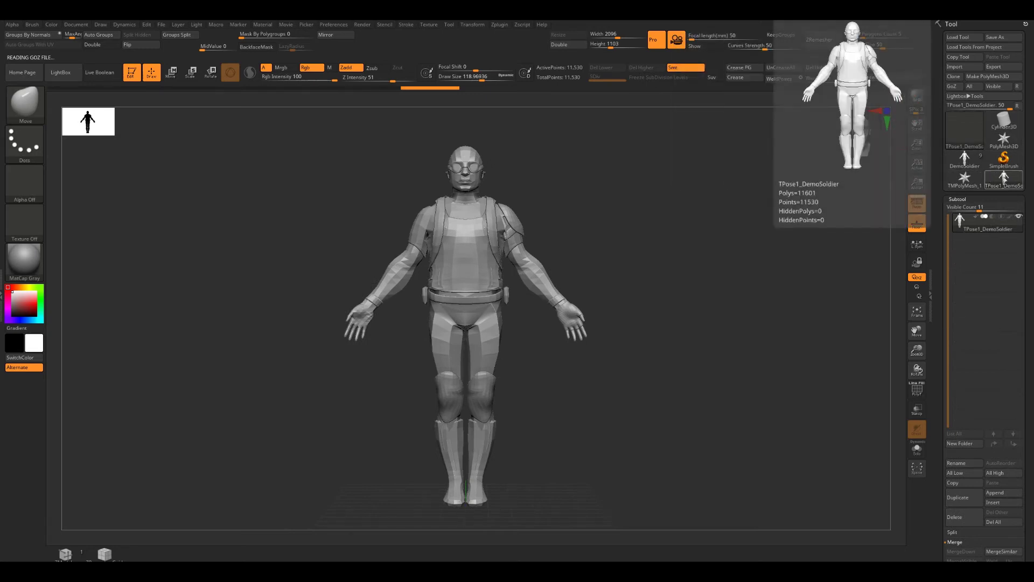
- Compare the original DemoSoldier tool with the TPose1_DemoSoldier mesh, ending on TPose1_DemoSoldier
left_click(966, 161)
left_click_drag(785, 254, 830, 215)
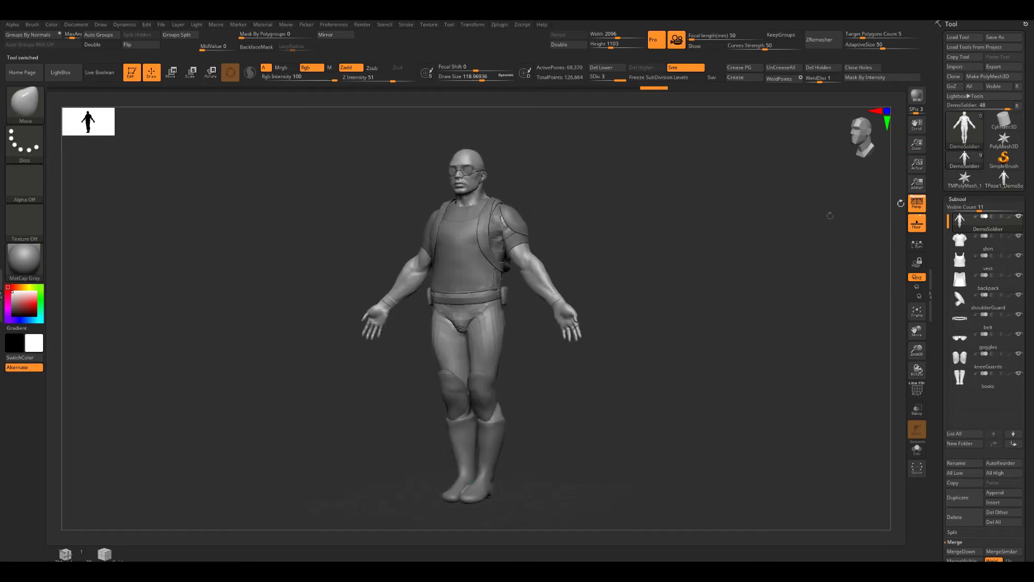
left_click(1003, 181)
left_click_drag(701, 281, 707, 285, "shift")
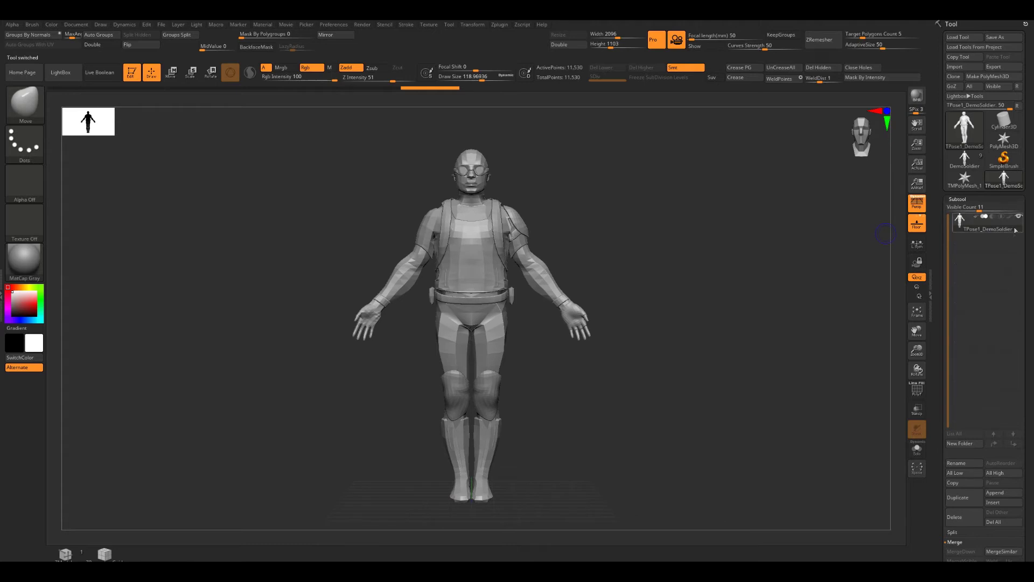
- Display the polyframe on TPose1_DemoSoldier and examine the polygroups of the body and gear from several angles
mouse_move(682, 281)
left_mouse_down()
mouse_move(699, 279)
mouse_move(619, 284)
mouse_move(681, 277)
mouse_move(676, 307)
mouse_move(714, 298)
mouse_move(689, 264)
left_mouse_up()
key("shift+f")
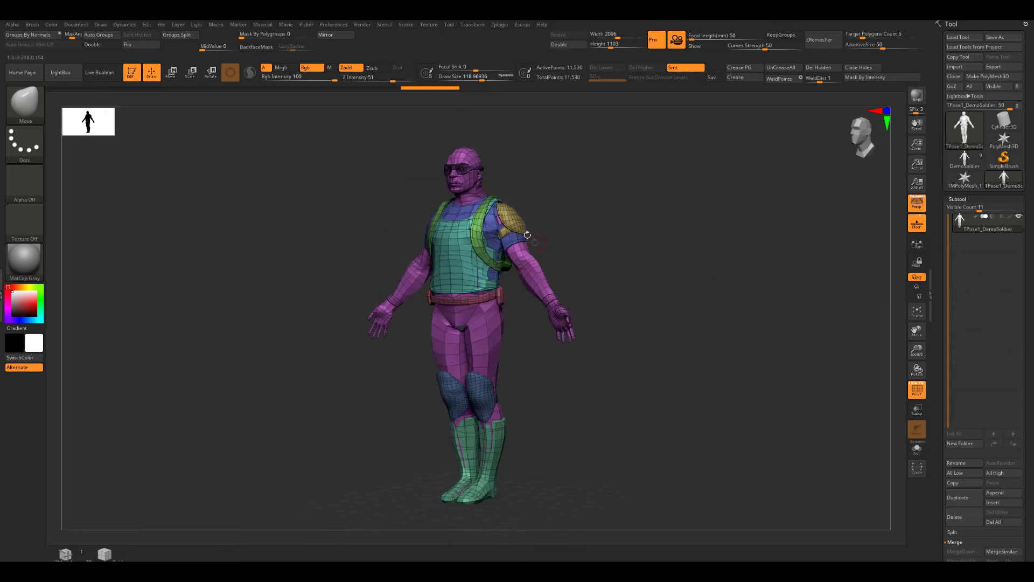
left_click_drag(670, 307, 553, 429)
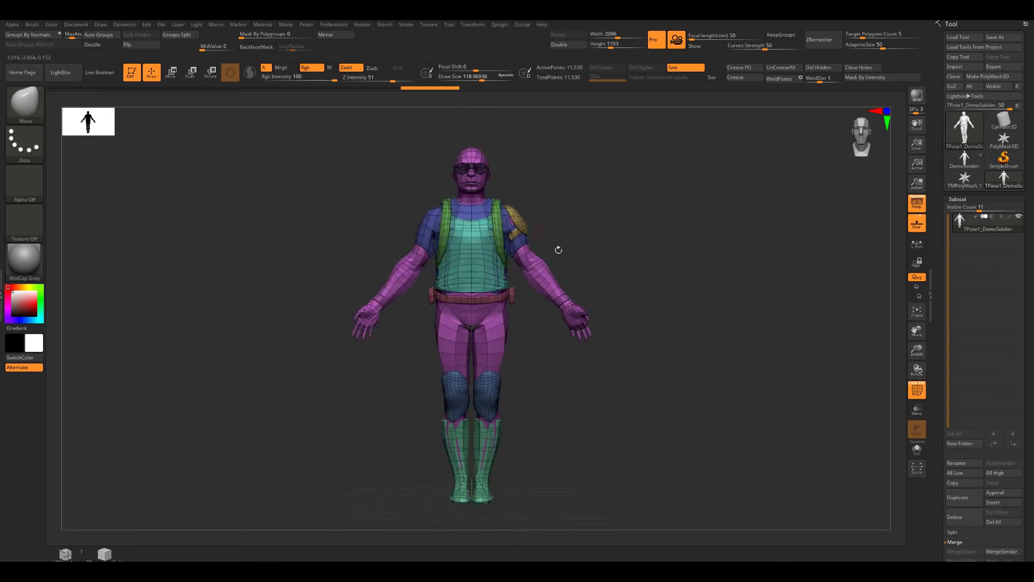
mouse_move(659, 340)
left_mouse_down()
mouse_move(623, 341)
mouse_move(644, 344)
left_mouse_up()
left_click_drag(632, 223, 667, 302)
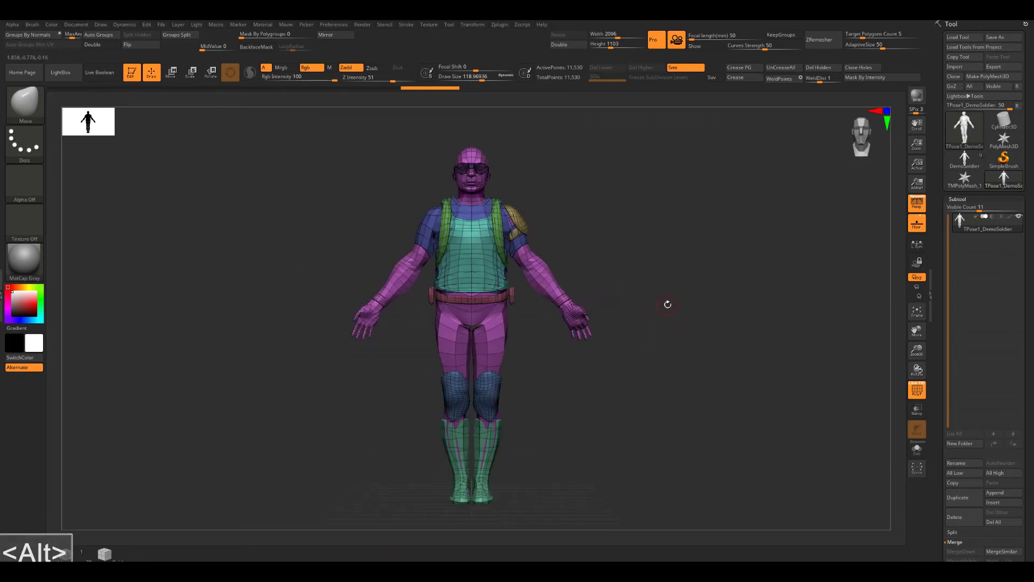
- Mask everything except the TPose mesh's left forearm, position the gizmo at the elbow and rotate the forearm
key("ctrl")
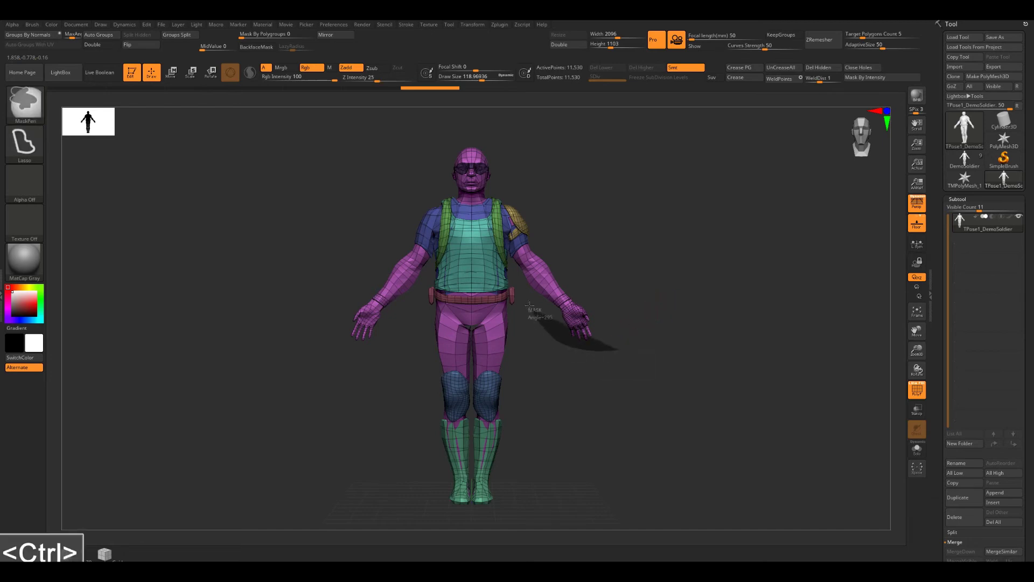
left_click(660, 272, "ctrl")
key("w")
left_click_drag(664, 282, 636, 280)
left_click(461, 260)
left_click_drag(590, 293, 567, 260, "alt")
left_click_drag(641, 326, 593, 332)
left_click_drag(564, 262, 572, 256, "alt")
left_click_drag(598, 334, 641, 329)
mouse_move(641, 329)
left_mouse_down("alt")
mouse_move(641, 377)
mouse_move(667, 377)
left_mouse_up("alt")
- Isolate the soldier's left hand with an inverted mask, reposition the gizmo and rotate the hand at the wrist
mouse_move(668, 407)
left_mouse_down("ctrl")
mouse_move(541, 341)
mouse_move(668, 290)
mouse_move(603, 334)
mouse_move(598, 307)
left_mouse_up("ctrl")
left_click(683, 281, "ctrl")
left_click(482, 153)
mouse_move(571, 332)
left_mouse_down("alt")
mouse_move(646, 323)
mouse_move(636, 329)
left_mouse_up("alt")
left_click_drag(567, 333, 566, 310)
mouse_move(663, 294)
left_mouse_down()
mouse_move(623, 294)
mouse_move(684, 301)
mouse_move(632, 376)
mouse_move(643, 385)
left_mouse_up()
- Isolate a smaller part of the left hand with a mask, reposition the gizmo and rotate that part
mouse_move(607, 393)
left_mouse_down("ctrl")
mouse_move(566, 377)
mouse_move(601, 377)
left_mouse_up("ctrl")
left_click(614, 377, "ctrl")
left_click(553, 363, "alt")
left_click_drag(614, 334, 614, 393)
left_click_drag(584, 350, 581, 340)
mouse_move(641, 393)
left_mouse_down()
mouse_move(669, 296)
mouse_move(687, 317)
left_mouse_up()
mouse_move(686, 318)
left_mouse_down("alt")
mouse_move(679, 253)
mouse_move(713, 237)
left_mouse_up("alt")
- Try isolating the soldier's left leg with a mask and rotating it, and undo the rotation
left_click(527, 426, "ctrl")
left_click_drag(605, 451, 738, 185, "ctrl+alt")
left_click_drag(695, 345, 684, 270, "alt")
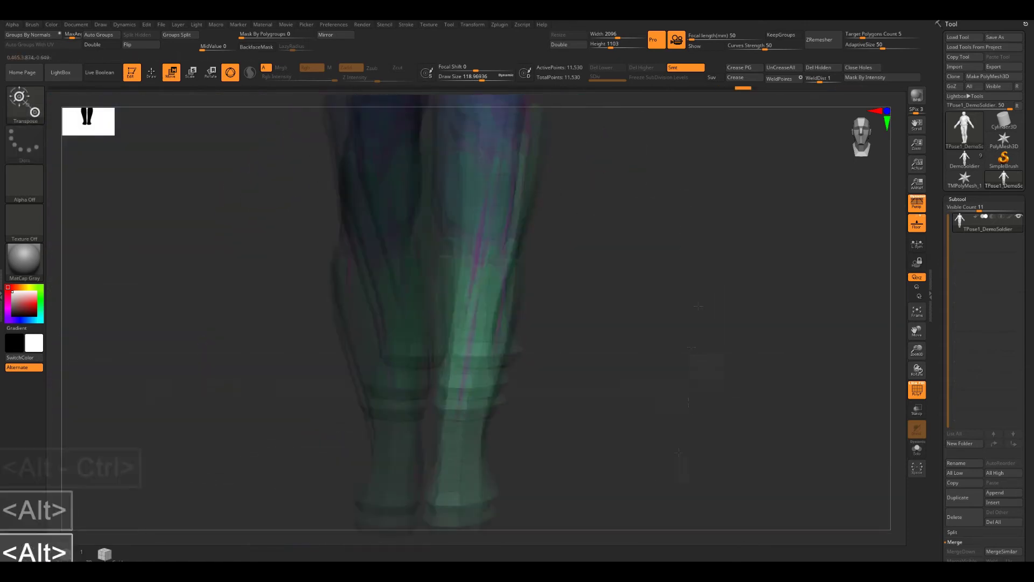
left_click(508, 268, "alt")
left_click_drag(545, 275, 541, 250)
left_click_drag(614, 345, 599, 240, "alt")
key("ctrl+z")
- Try refining the mask around the lower legs and adjusting the left leg, and undo these changes
mouse_move(619, 387)
left_mouse_down("alt")
mouse_move(626, 337)
mouse_move(688, 452)
mouse_move(679, 161)
left_mouse_up("alt")
mouse_move(228, 389)
left_mouse_down("ctrl")
mouse_move(438, 373)
mouse_move(318, 286)
left_mouse_up("ctrl")
key("ctrl+z")
mouse_move(245, 335)
left_mouse_down("ctrl")
mouse_move(441, 402)
mouse_move(439, 355)
mouse_move(323, 256)
left_mouse_up("ctrl")
left_click_drag(654, 388, 667, 301, "alt")
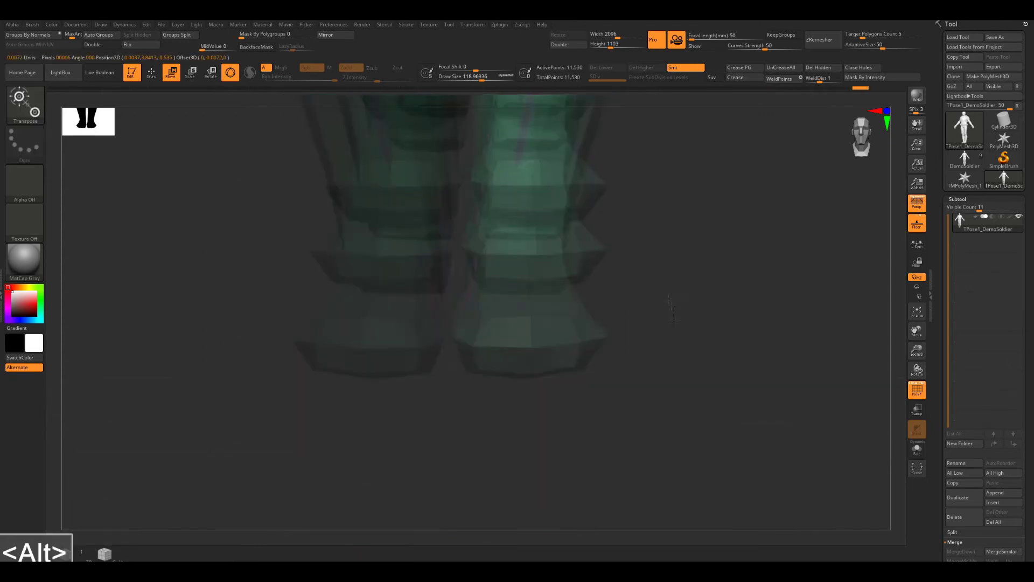
key("f")
left_click_drag(547, 322, 546, 319)
key("ctrl+z")
key("ctrl+z")
- Mask everything except the soldier's left leg and swing the leg forward from the hip with the gizmo
left_click_drag(582, 431, 552, 336, "alt")
left_click_drag(522, 454, 462, 328, "ctrl")
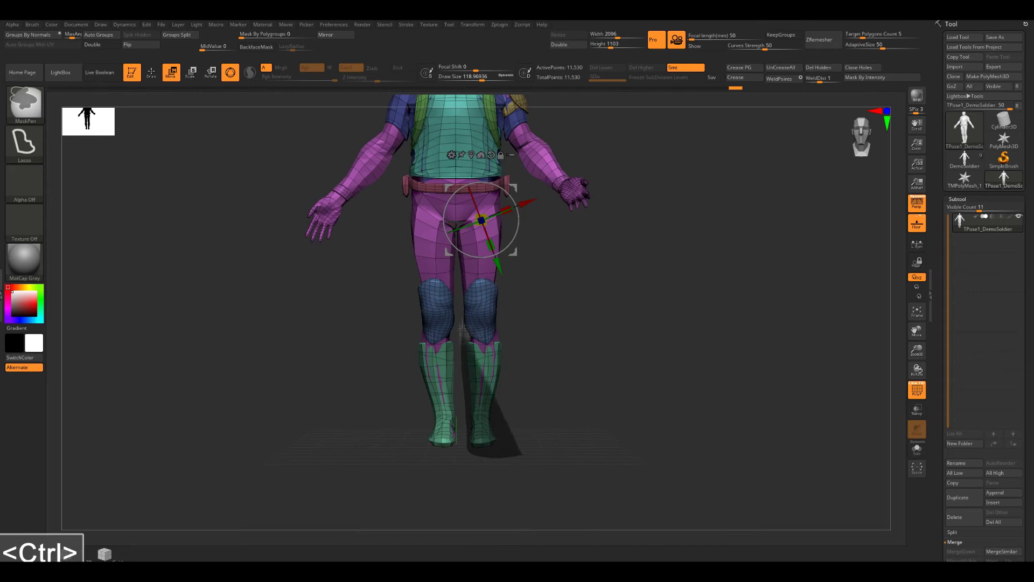
left_click_drag(572, 290, 565, 317, "alt")
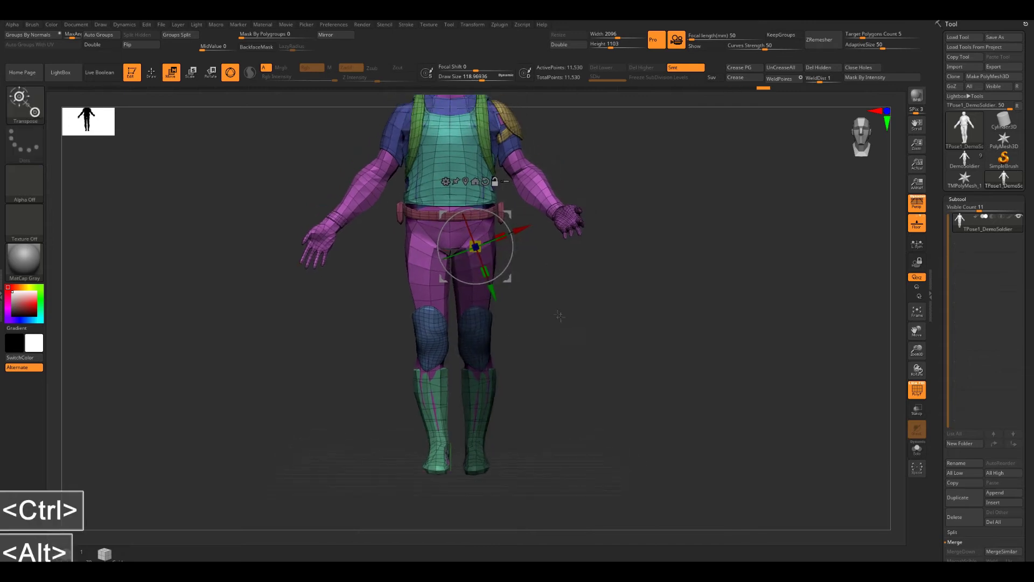
left_click(568, 325, "ctrl")
left_click_drag(514, 252, 515, 243)
left_click_drag(612, 276, 534, 265)
key("alt")
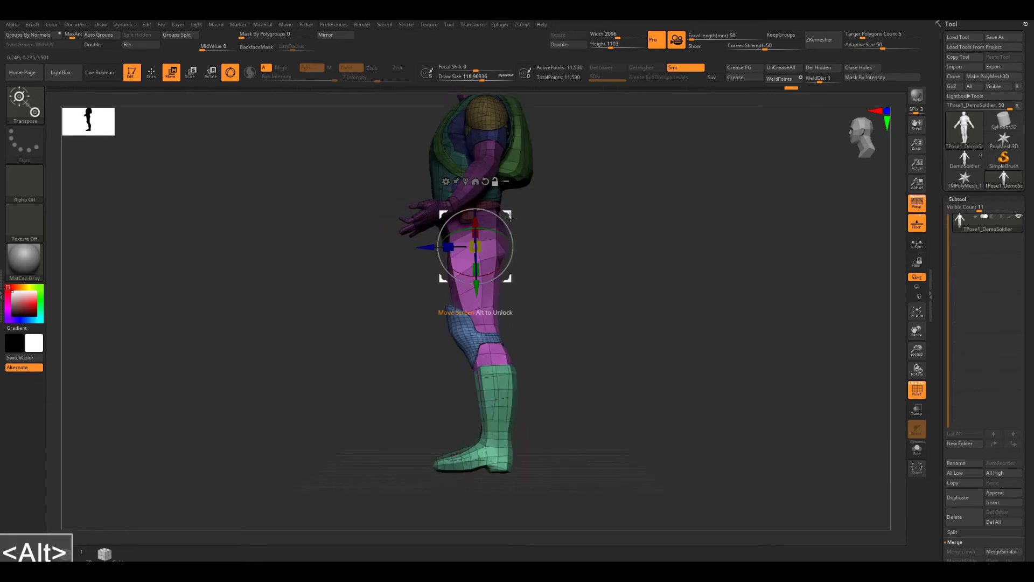
left_click_drag(513, 228, 513, 244)
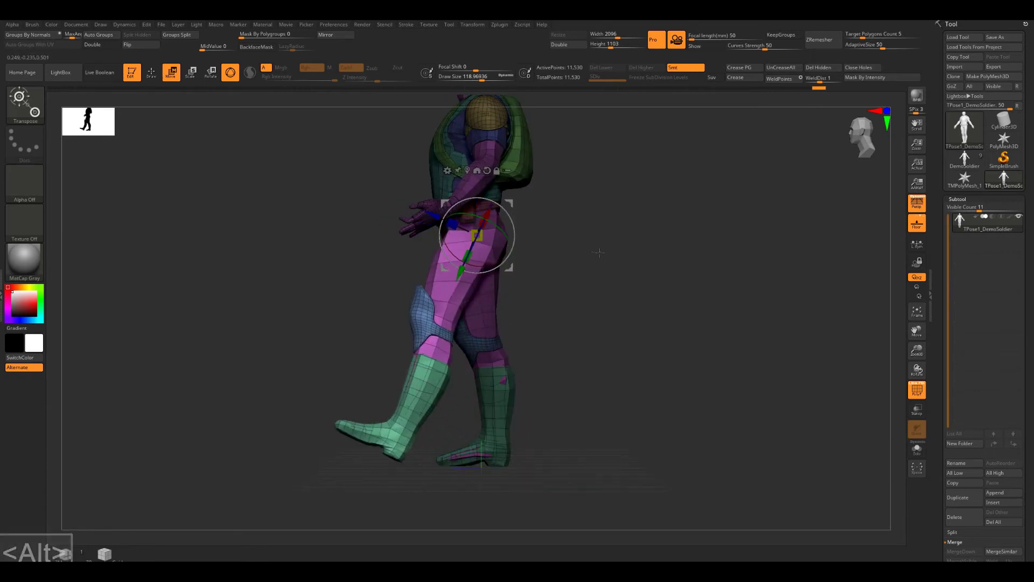
left_click_drag(599, 251, 680, 253)
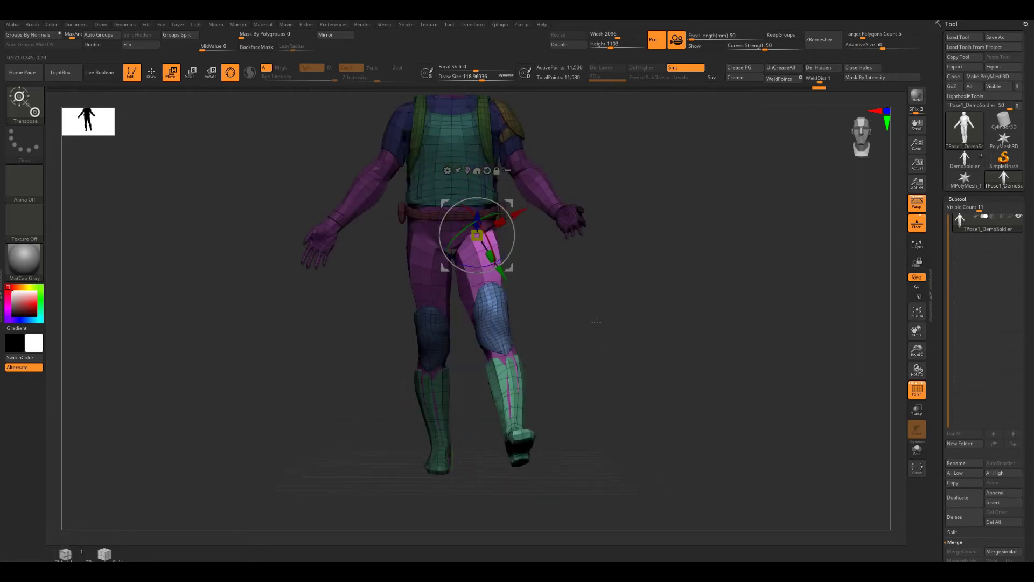
- Mask everything except the raised left foot, place the gizmo near its ankle and rotate the foot, undoing the last adjustment
mouse_move(579, 307)
left_mouse_down()
mouse_move(632, 309)
mouse_move(584, 304)
left_mouse_up()
left_click_drag(609, 254, 512, 251)
mouse_move(604, 297)
left_mouse_down()
mouse_move(582, 300)
mouse_move(623, 296)
left_mouse_up()
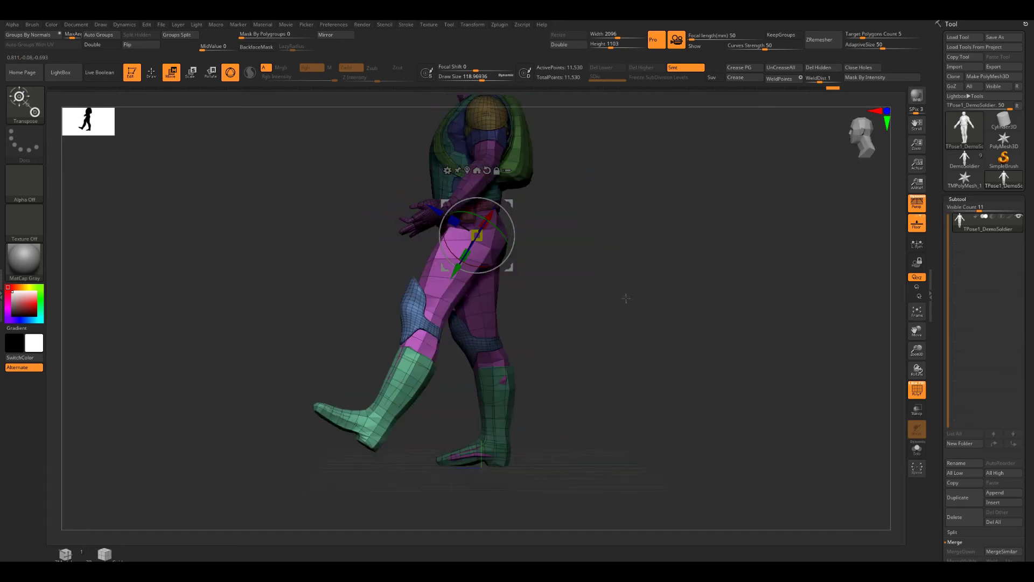
left_click_drag(287, 424, 292, 428, "ctrl")
left_click_drag(313, 385, 302, 463, "ctrl")
left_click(301, 462, "ctrl")
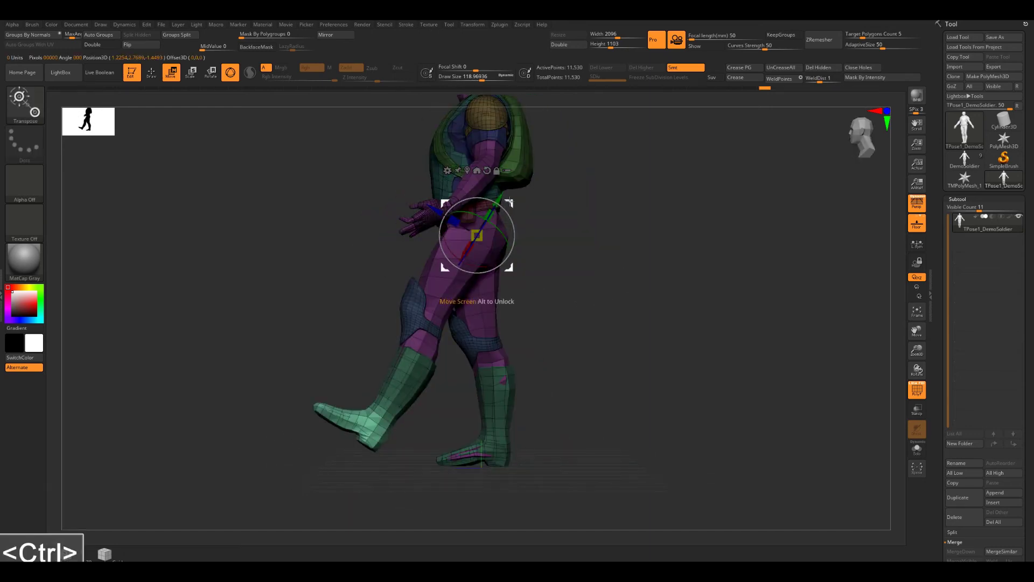
left_click(377, 413, "alt")
left_click(389, 423, "alt")
mouse_move(410, 398)
left_mouse_down()
mouse_move(407, 390)
mouse_move(420, 404)
left_mouse_up()
left_click_drag(539, 334, 614, 334)
left_click_drag(417, 398, 421, 405)
key("ctrl+z")
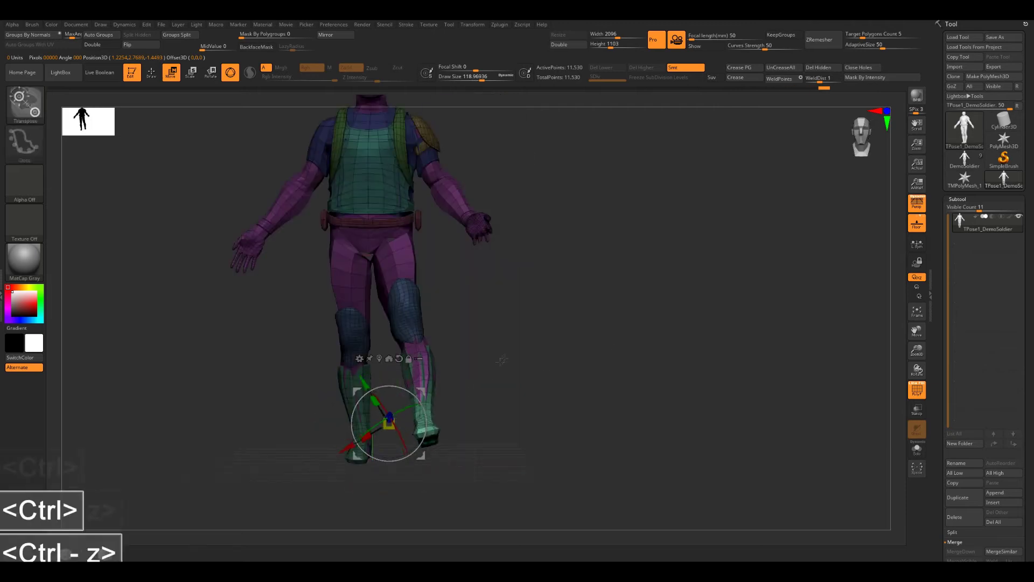
- Clear the leg mask and isolate the soldier's head with an inverted mask
left_click_drag(565, 324, 566, 291, "alt")
left_click_drag(560, 286, 571, 296, "ctrl")
left_click_drag(565, 215, 565, 270, "alt")
mouse_move(485, 142)
left_mouse_down("ctrl")
mouse_move(339, 233)
mouse_move(448, 246)
mouse_move(463, 229)
left_mouse_up("ctrl")
left_click_drag(587, 207, 635, 212)
left_click(634, 212, "ctrl")
left_click_drag(619, 259, 654, 259)
- Set the gizmo at the base of the neck and turn the head toward the soldier's right
key("w")
left_click_drag(604, 301, 593, 264, "alt")
left_click(492, 192, "alt")
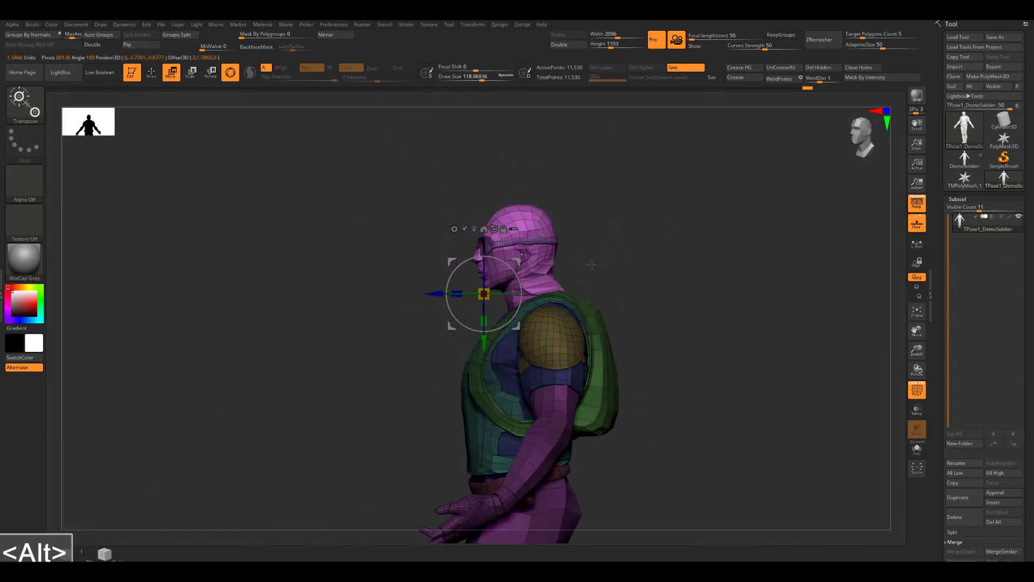
left_click_drag(515, 262, 570, 263, "alt")
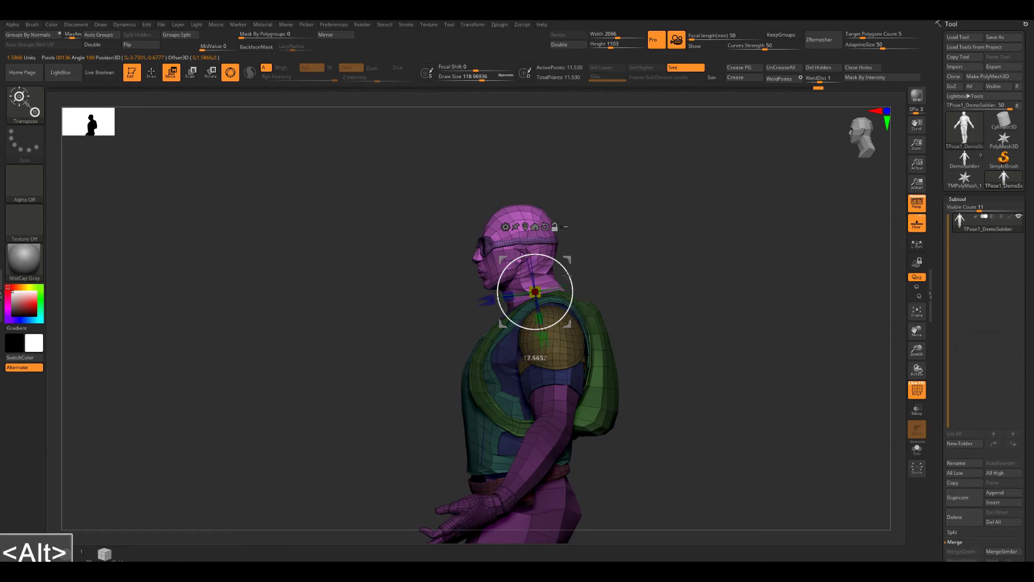
left_click_drag(637, 269, 658, 263)
left_click_drag(515, 281, 563, 280, "alt")
left_click_drag(645, 253, 626, 273)
mouse_move(700, 306)
left_mouse_down()
mouse_move(635, 307)
mouse_move(702, 303)
mouse_move(626, 319)
mouse_move(642, 388)
mouse_move(628, 258)
left_mouse_up()
- Touch up the posed mesh around the hips and upper thighs with the Smooth brush
key("1")
key("1")
key("1")
left_click_drag(471, 355, 521, 451, "alt")
mouse_move(656, 516)
left_mouse_down("alt")
mouse_move(668, 360)
mouse_move(685, 303)
mouse_move(695, 366)
left_mouse_up("alt")
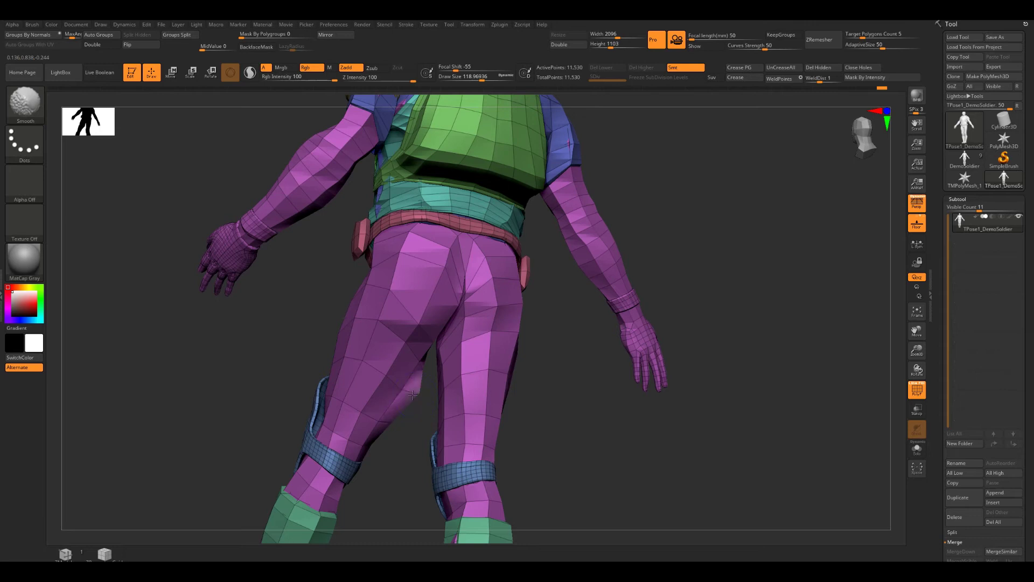
mouse_move(754, 380)
left_mouse_down()
mouse_move(609, 392)
mouse_move(652, 366)
left_mouse_up()
mouse_move(619, 307)
left_mouse_down()
mouse_move(482, 322)
mouse_move(584, 318)
left_mouse_up()
left_click_drag(802, 410, 673, 357, "alt")
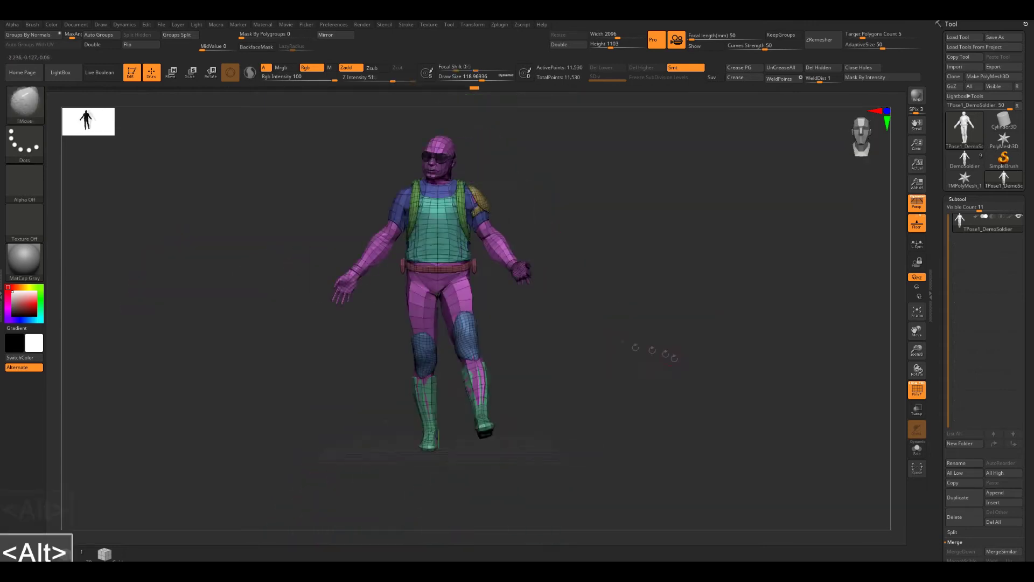
left_click_drag(566, 264, 553, 315, "alt")
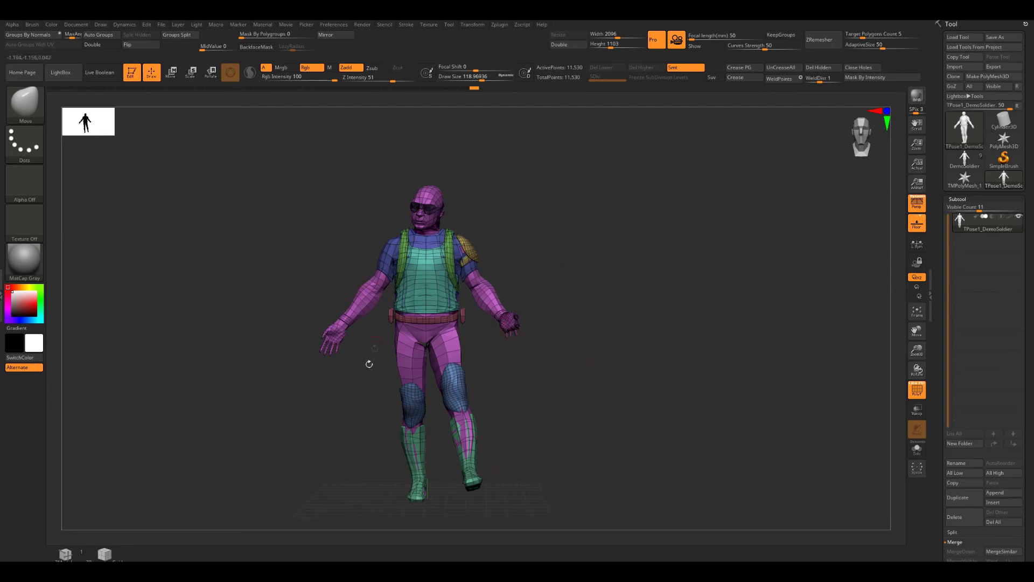
- Examine the original DemoSoldier's separate subtools up to the backpack and their subdivision levels, and return to the TPose1_DemoSoldier mesh
left_click(967, 163)
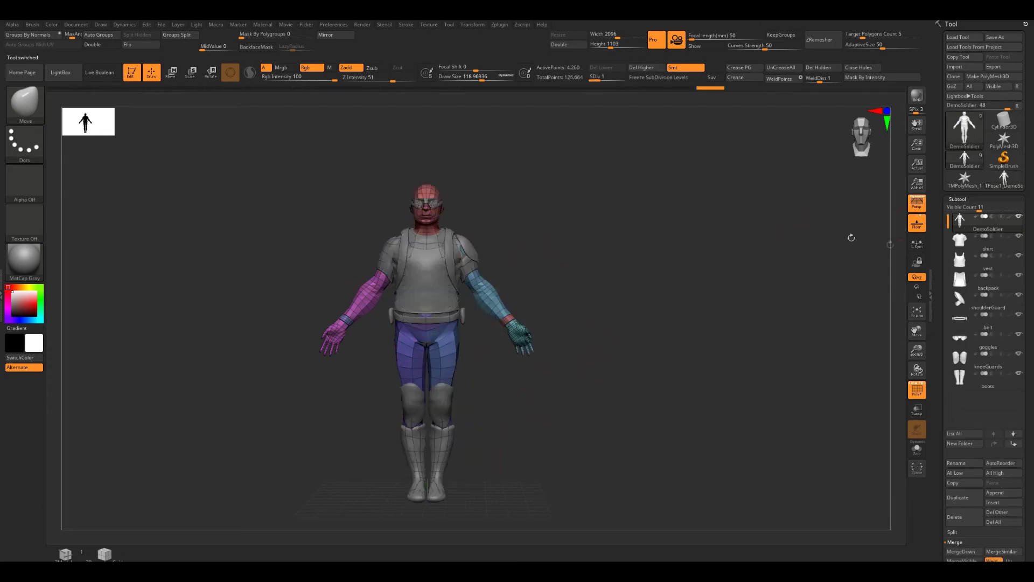
key("Down")
key("Down")
key("Down")
key("Down")
key("Down")
key("Up")
key("Up")
key("Up")
key("Up")
key("d")
key("d")
key("d")
key("Down")
key("d")
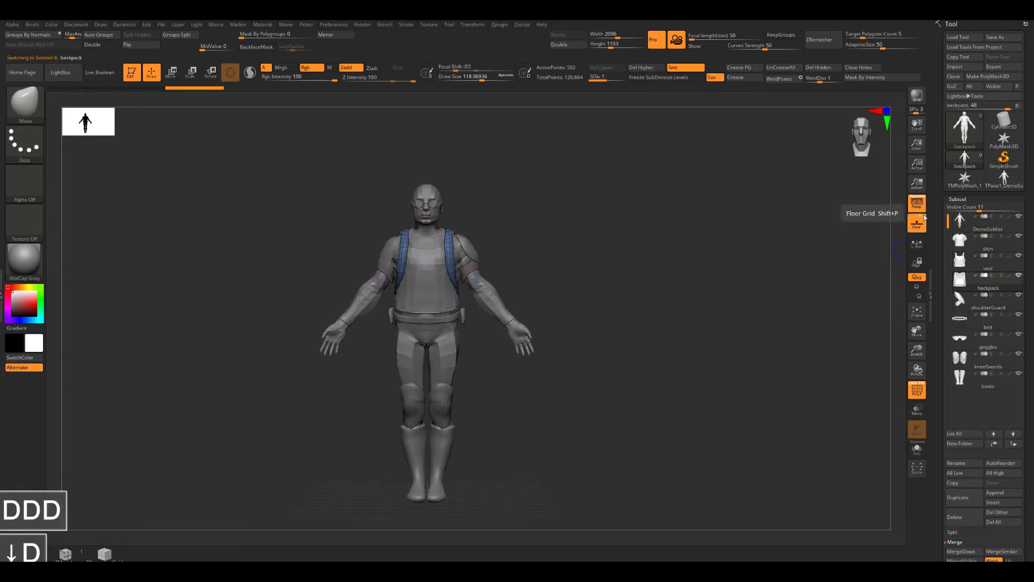
key("Down")
key("Down")
left_click(1004, 178)
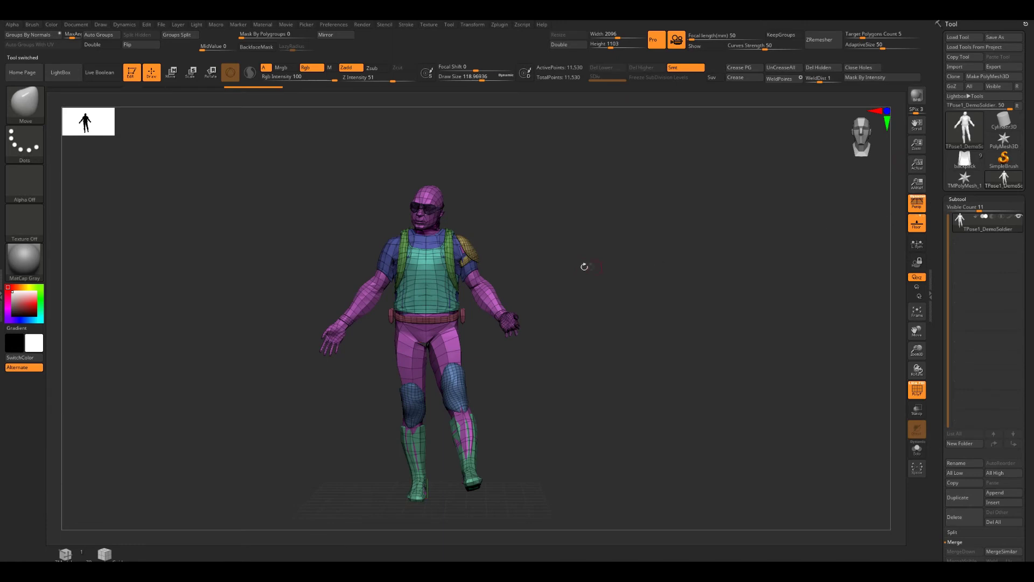
mouse_move(584, 266)
left_mouse_down()
mouse_move(517, 265)
mouse_move(604, 266)
left_mouse_up()
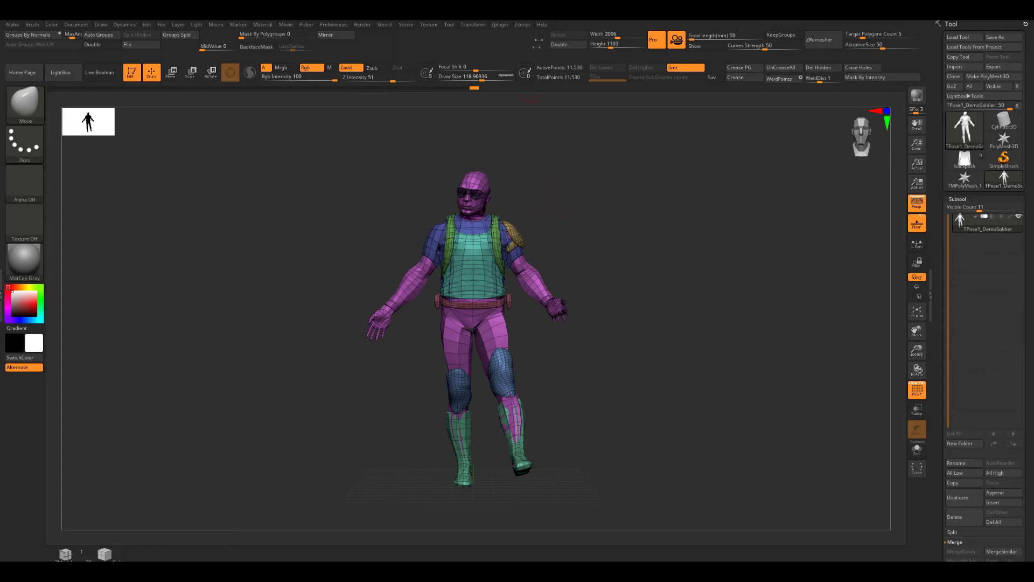
- Transfer the pose from the TPose1_DemoSoldier mesh to the original subtools with Transpose Master
left_click_drag(627, 231, 598, 227)
left_click(505, 25)
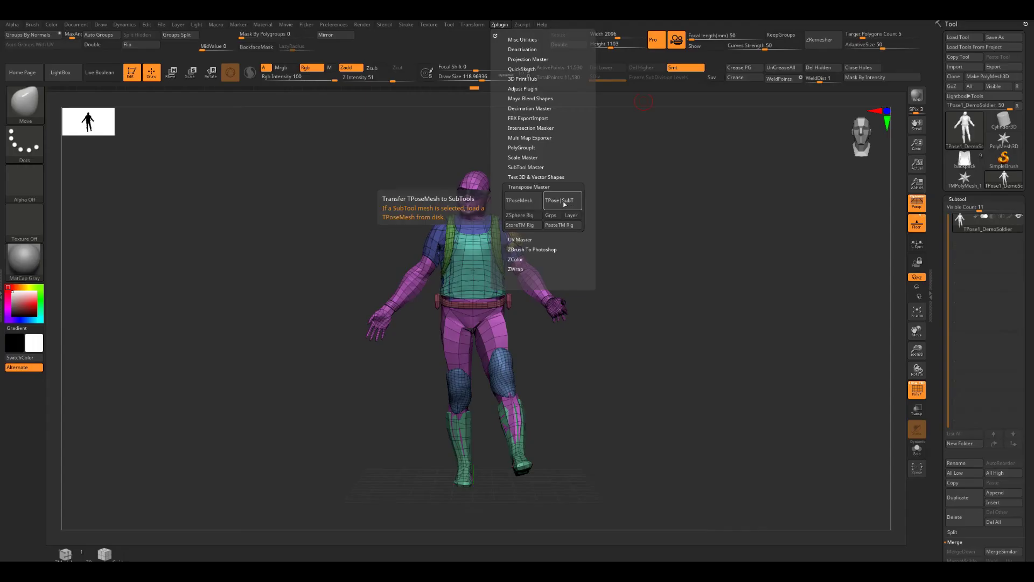
left_click(563, 202)
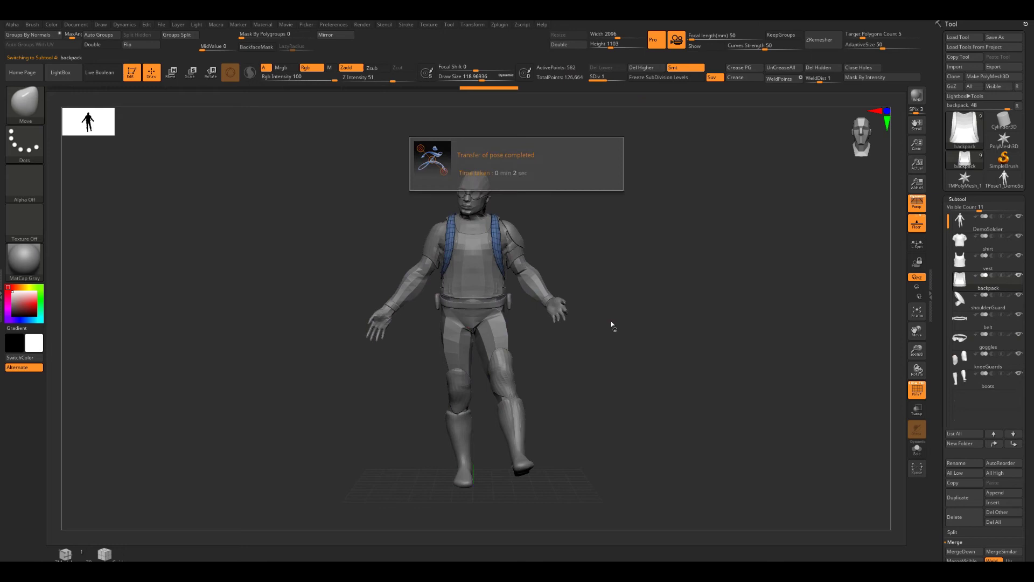
left_click_drag(668, 335, 695, 347, "alt")
- Compare the low-resolution transpose mesh with the posed subtools and examine the soldier's upper body up close
left_click(990, 187)
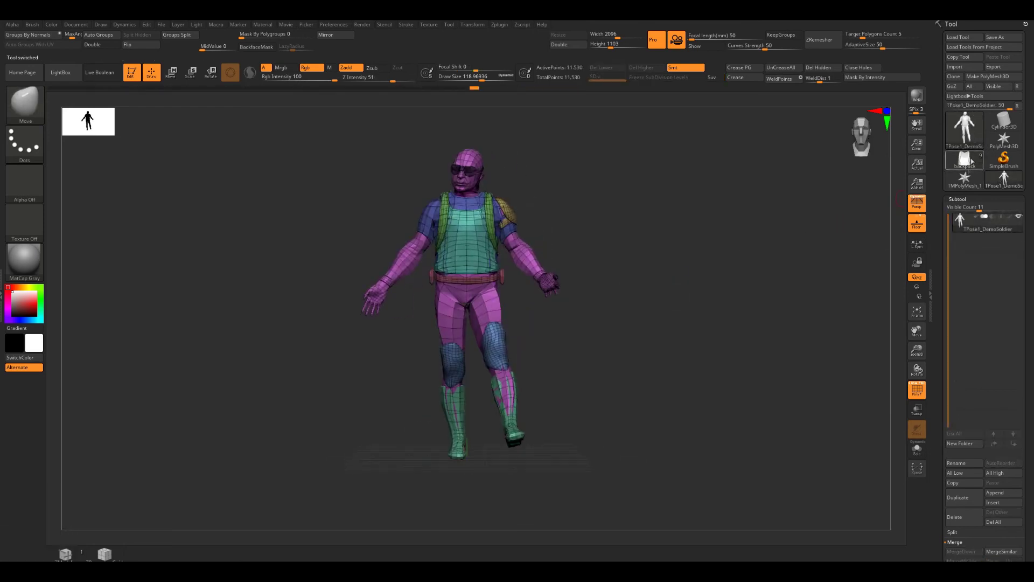
left_click(964, 162)
left_click_drag(690, 264, 686, 385)
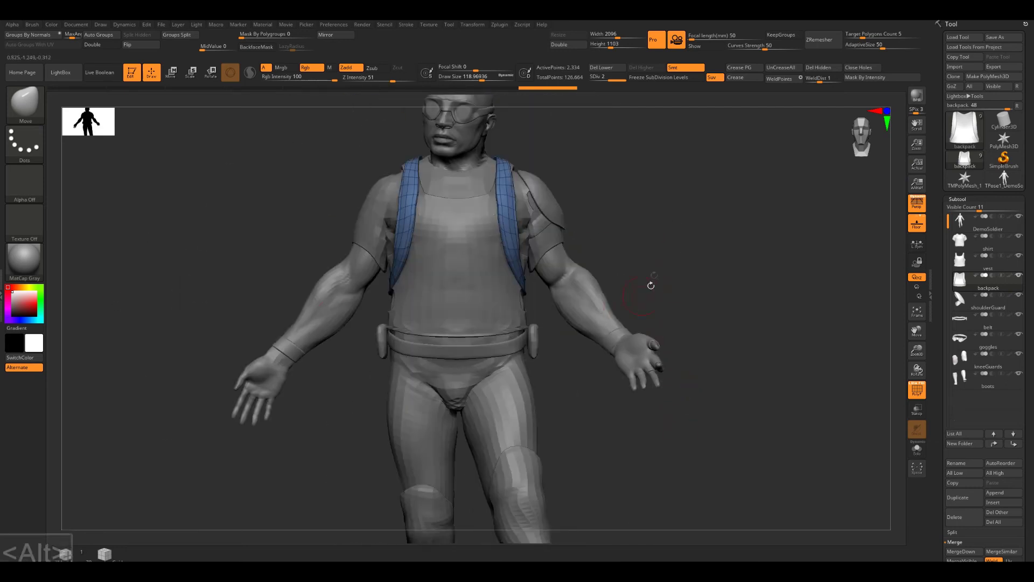
left_click_drag(651, 285, 642, 397, "alt")
left_click_drag(658, 339, 580, 325)
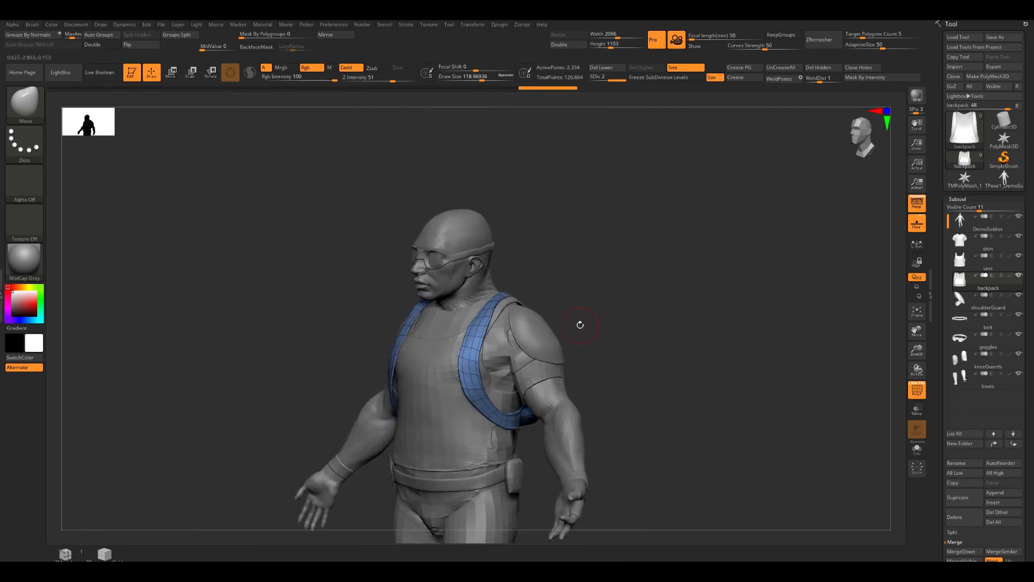
- Select the shoulderGuard subtool and inspect how it and the other gear follow the posed body
left_click(546, 340, "alt")
left_click_drag(595, 342, 585, 186, "alt")
mouse_move(681, 274)
left_mouse_down()
mouse_move(637, 254)
mouse_move(690, 268)
left_mouse_up()
left_click_drag(680, 307, 580, 356, "alt")
left_click_drag(630, 305, 626, 285, "alt")
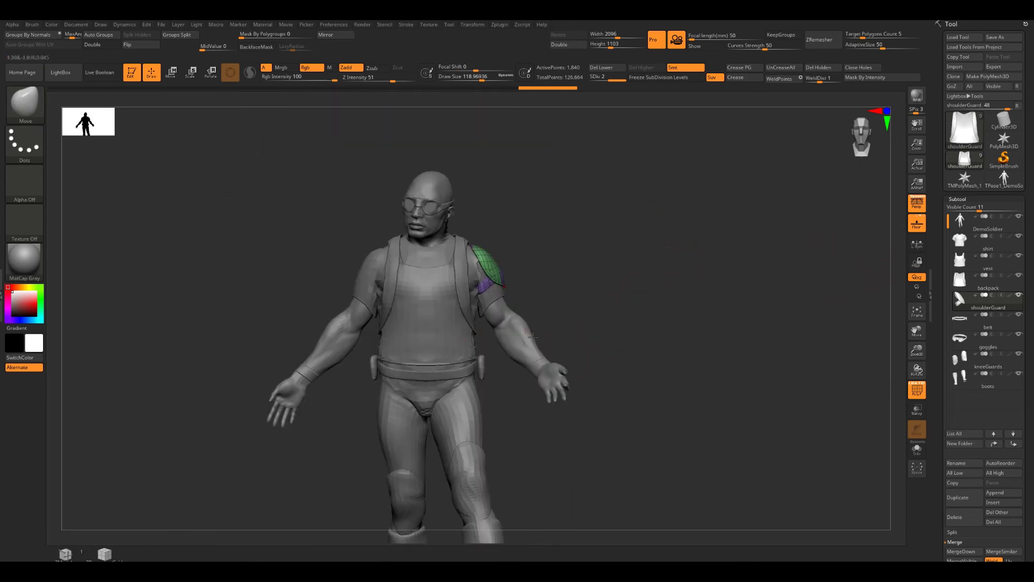
left_click_drag(668, 368, 633, 366, "alt")
left_click_drag(634, 366, 642, 346, "alt")
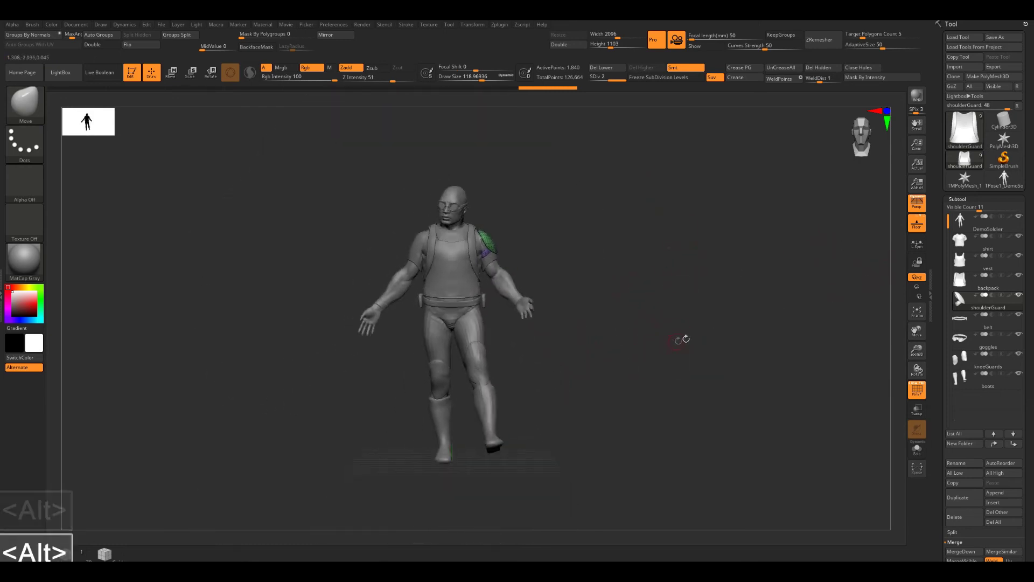
left_click_drag(598, 292, 803, 311, "alt")
left_click_drag(747, 342, 700, 302, "alt")
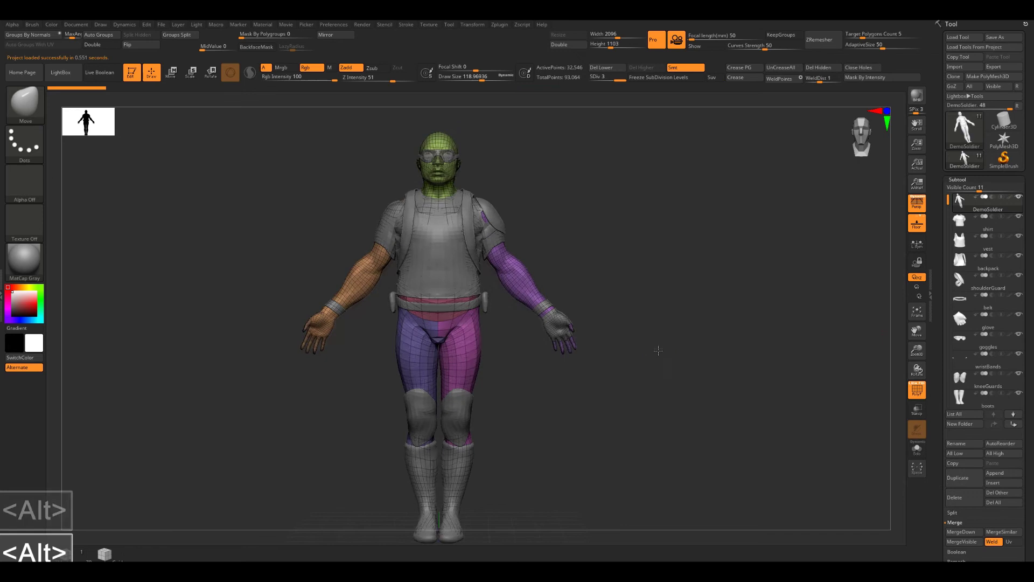
- In the freshly loaded unposed soldier, hide the shoulderGuard subtool, select the DemoSoldier body and turn off the polyframe display
left_click_drag(658, 350, 647, 372, "alt")
key("shift+f")
left_click_drag(771, 337, 808, 300)
left_click(512, 207, "alt")
mouse_move(677, 267)
left_mouse_down("alt")
mouse_move(685, 253)
mouse_move(606, 242)
mouse_move(665, 245)
left_mouse_up("alt")
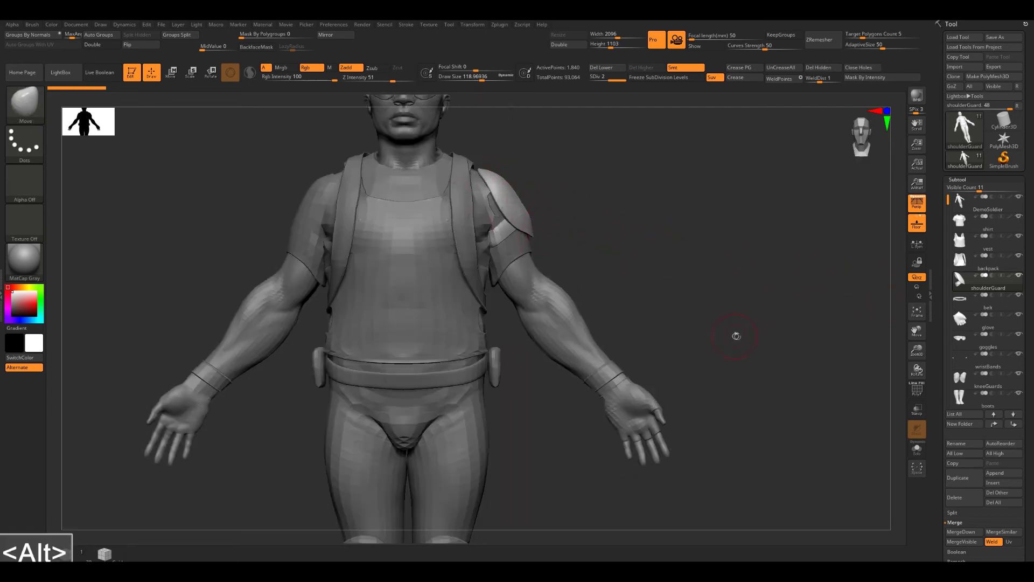
left_click_drag(737, 336, 735, 290, "alt")
key("shift+f")
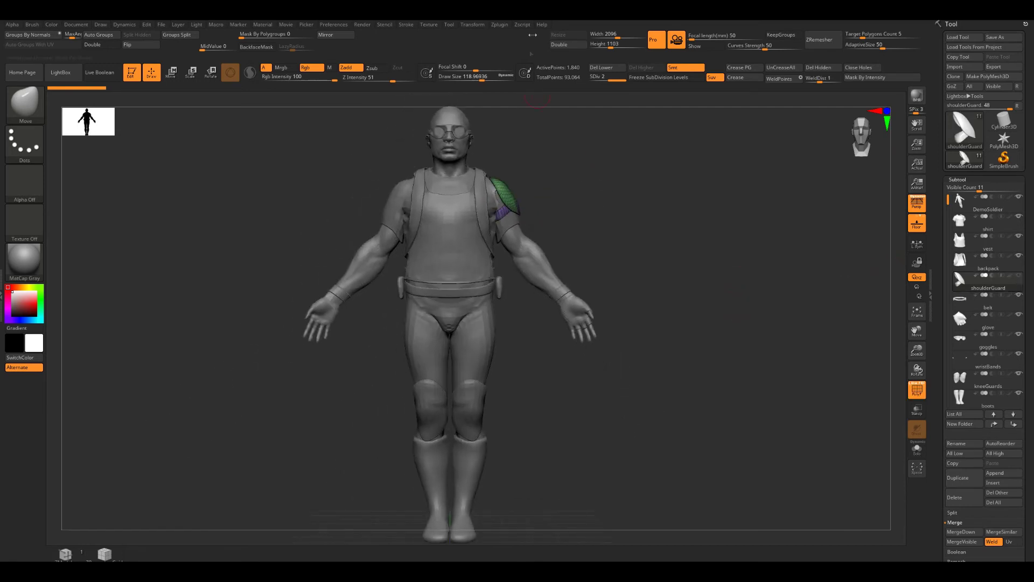
left_click(987, 203)
left_click_drag(739, 265, 706, 273)
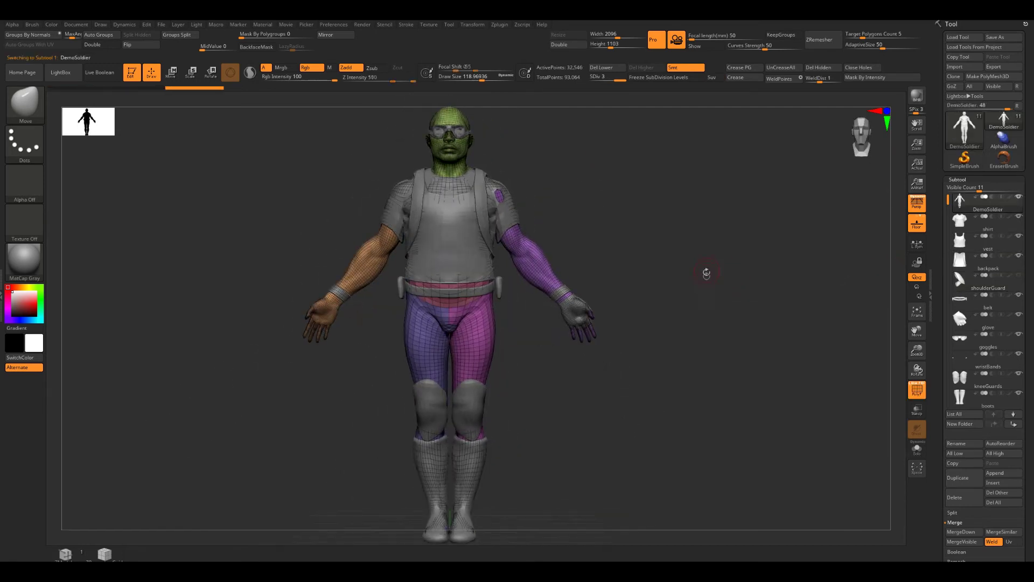
key("shift+f")
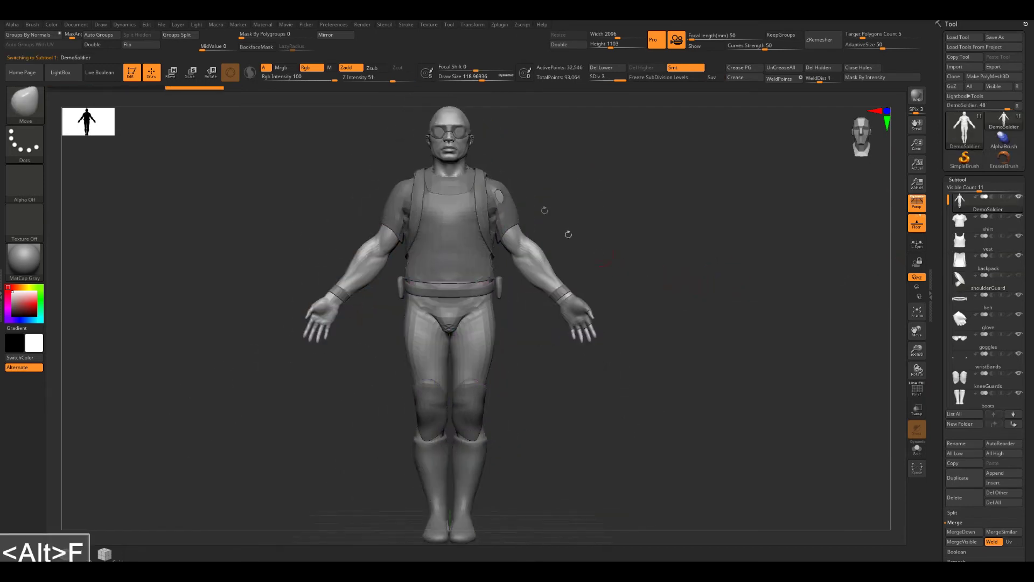
- Create a combined low-resolution TPoseMesh from the visible subtools with Transpose Master
left_click(503, 25)
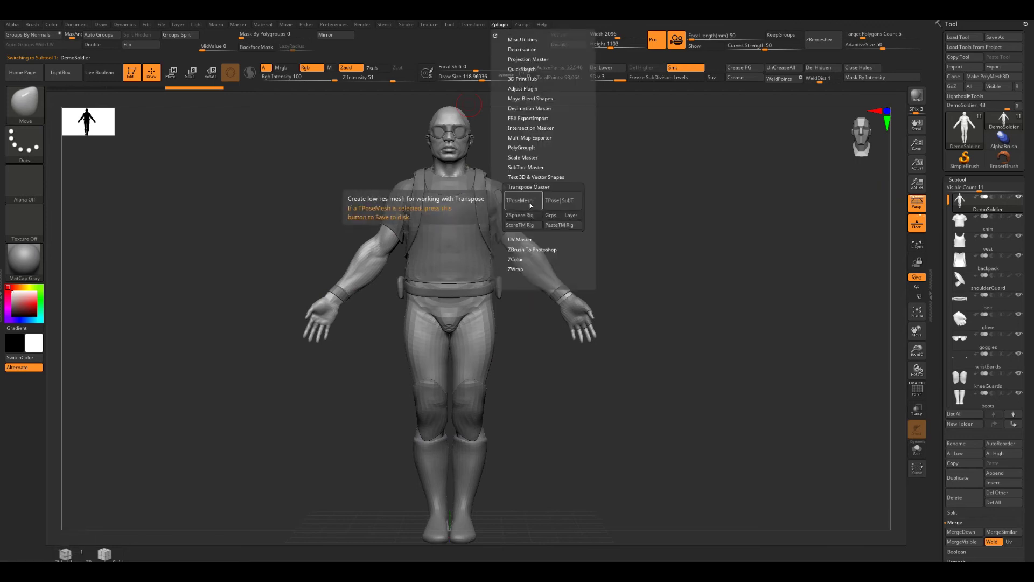
left_click(531, 205)
left_click_drag(707, 331, 693, 315)
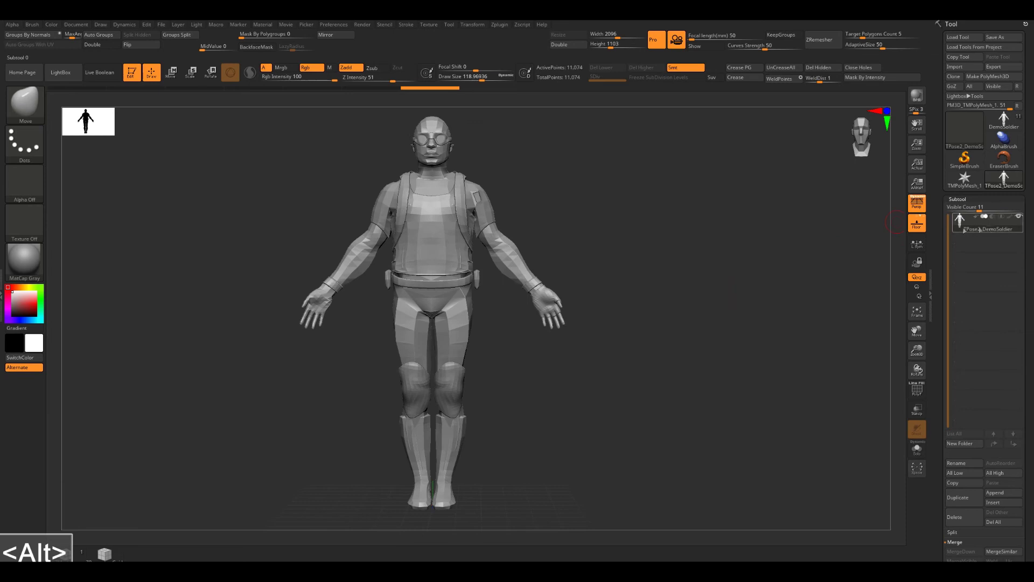
left_click_drag(896, 222, 710, 253)
- Isolate the soldier's left arm with an inverted mask, raise it outward from the shoulder with the gizmo and clear the mask
left_click_drag(552, 260, 538, 228, "shift")
left_click_drag(620, 340, 485, 266, "ctrl")
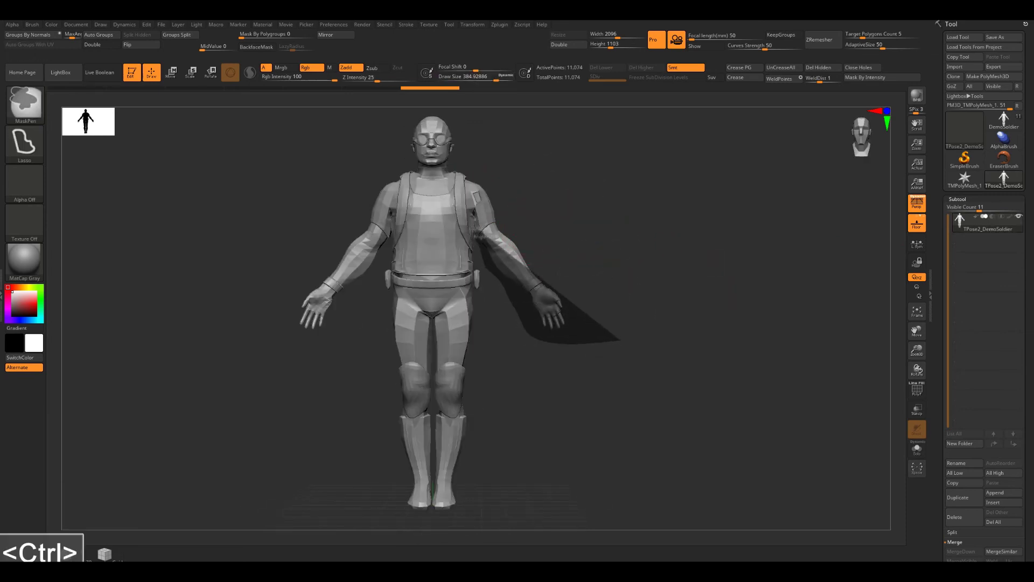
mouse_move(477, 194)
left_mouse_down("ctrl")
mouse_move(497, 164)
mouse_move(536, 282)
left_mouse_up("ctrl")
left_click(619, 256, "ctrl")
key("w")
left_click(492, 130, "alt")
left_click_drag(520, 192, 513, 171)
left_click_drag(516, 164, 722, 196)
left_click_drag(635, 196, 658, 225, "alt")
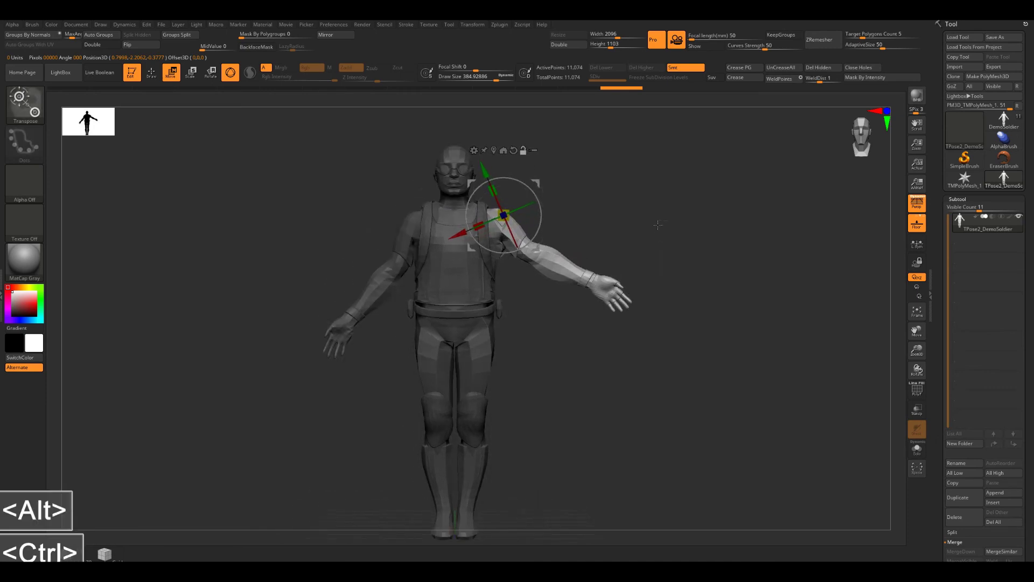
left_click(658, 224, "ctrl")
- Transfer the raised-arm pose back to the soldier's subtools with Transpose Master
left_click(500, 25)
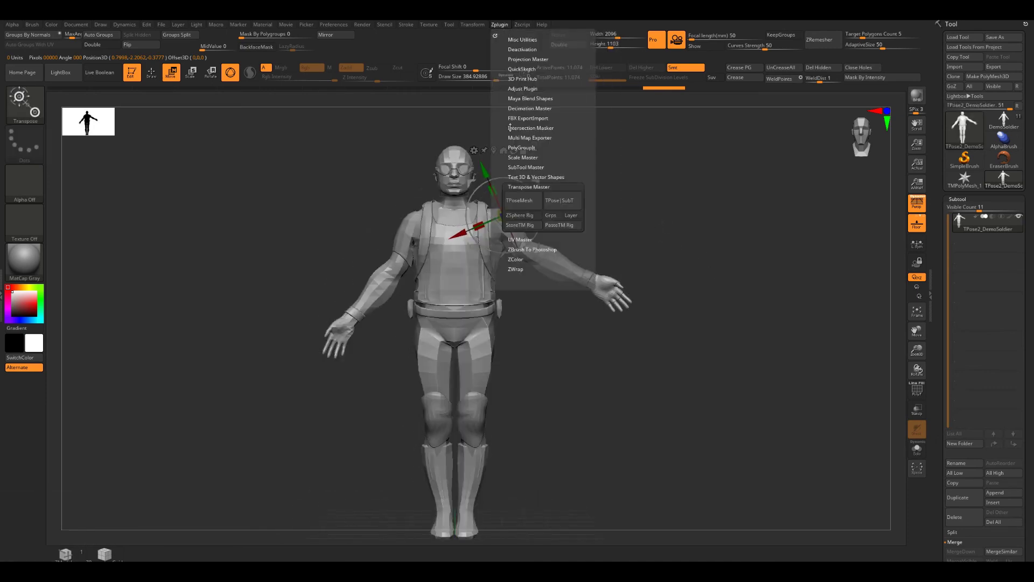
left_click(570, 202)
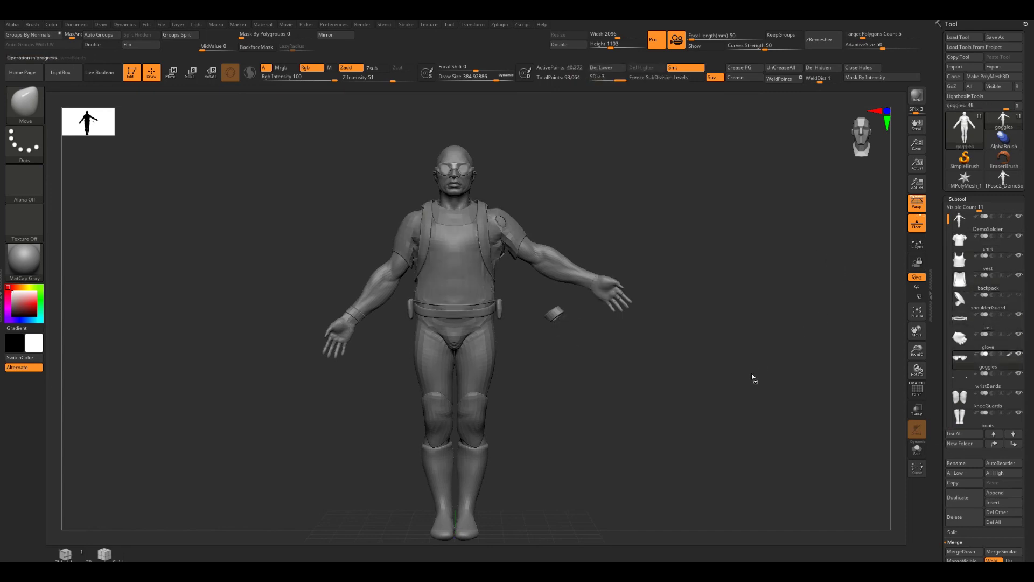
mouse_move(767, 351)
left_mouse_down()
mouse_move(718, 358)
mouse_move(770, 334)
mouse_move(767, 366)
left_mouse_up()
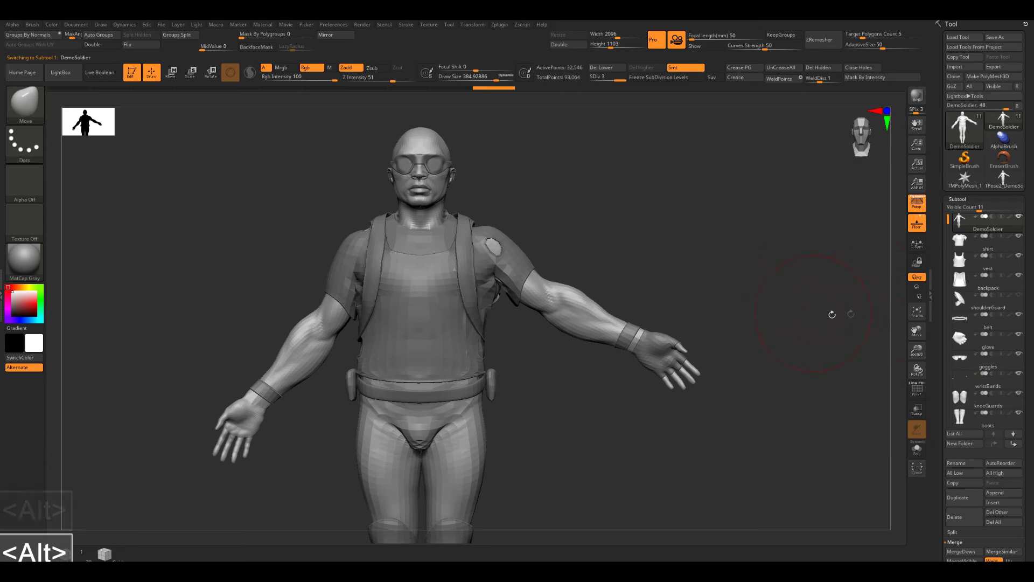
- Show the hidden shoulderGuard subtool and reposition and rotate it with the gizmo to match the raised left shoulder
left_click(1019, 298)
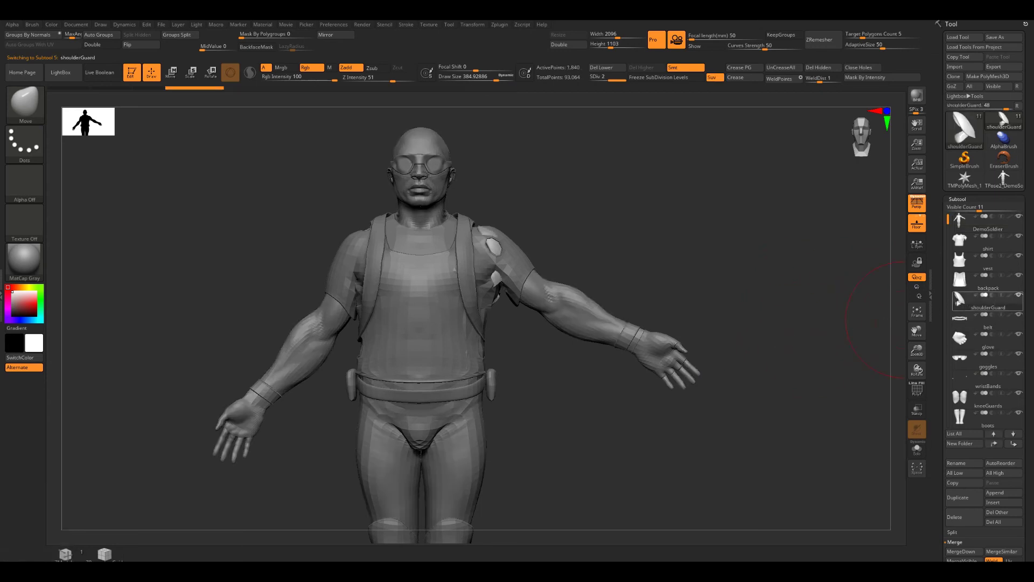
key("w")
left_click(420, 368)
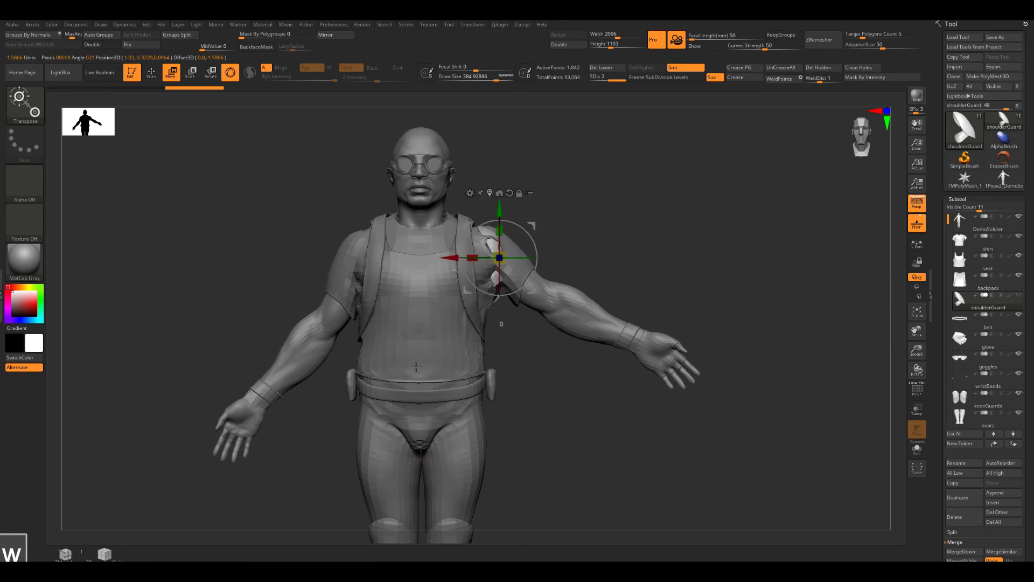
mouse_move(532, 226)
left_mouse_down()
mouse_move(595, 176)
mouse_move(547, 216)
left_mouse_up()
mouse_move(626, 220)
left_mouse_down()
mouse_move(614, 221)
mouse_move(654, 277)
left_mouse_up()
key("1")
left_click_drag(653, 277, 656, 291, "alt")
- Reduce the brush size to about 235 and fit the shoulder guard to the left shoulder with the Move brush
key("s")
left_click_drag(521, 325, 512, 326)
key("1")
key("1")
left_click_drag(627, 232, 595, 232)
left_click_drag(505, 275, 496, 285)
left_click_drag(631, 237, 603, 301)
left_click_drag(505, 280, 501, 288)
mouse_move(634, 242)
left_mouse_down()
mouse_move(635, 284)
mouse_move(490, 339)
mouse_move(598, 369)
left_mouse_up()
left_click_drag(598, 369, 545, 435, "alt")
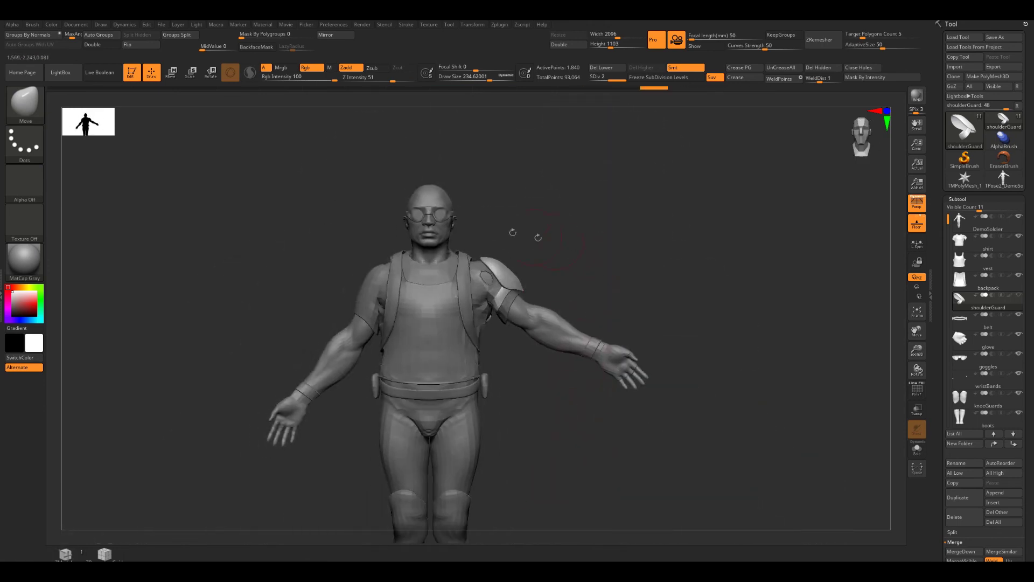
mouse_move(596, 287)
left_mouse_down("alt")
mouse_move(591, 302)
mouse_move(584, 254)
left_mouse_up("alt")
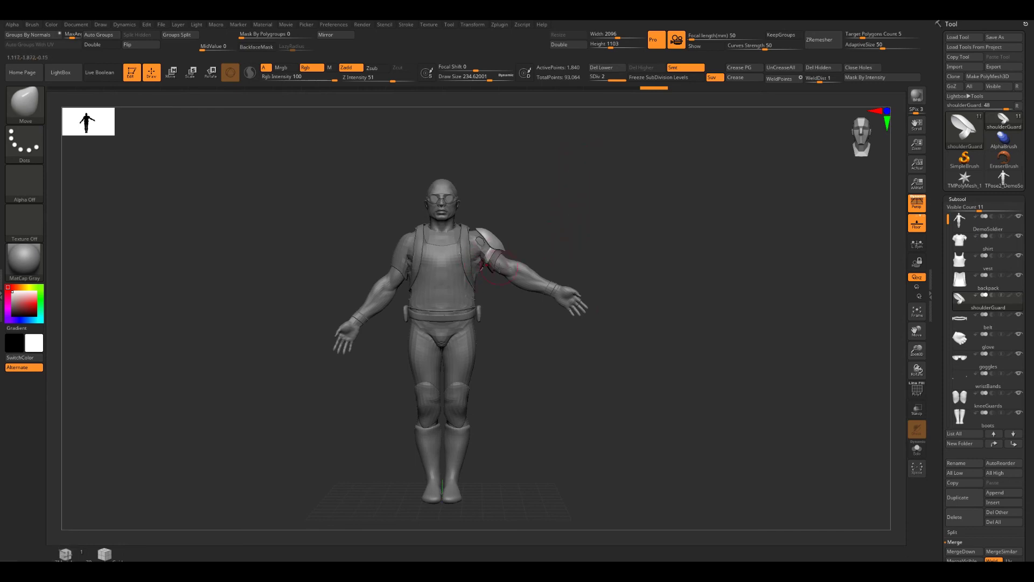
- Undo the last two adjustments of the shoulder guard
key("ctrl+z")
key("ctrl+z")
left_click_drag(586, 257, 782, 221, "alt")
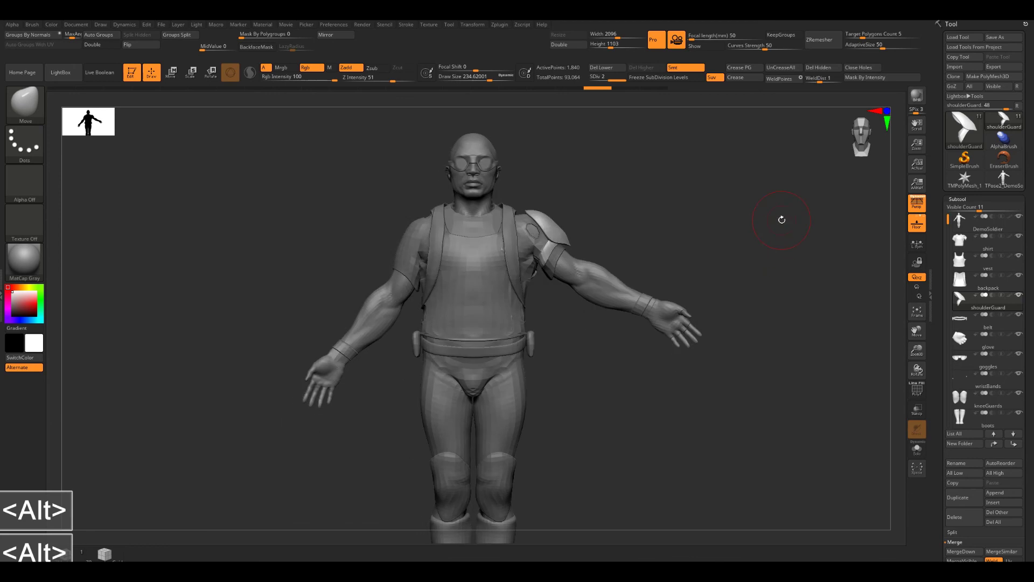
- Create a new combined Transpose Master posing mesh from all soldier subtools and turn on the polyframe display
left_click(523, 25)
left_click(501, 25)
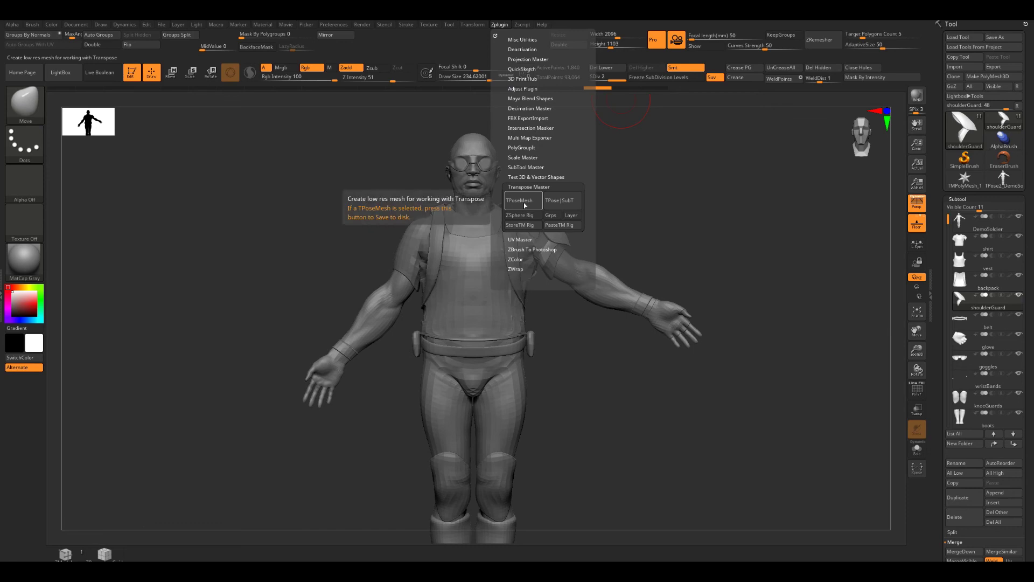
left_click(525, 205)
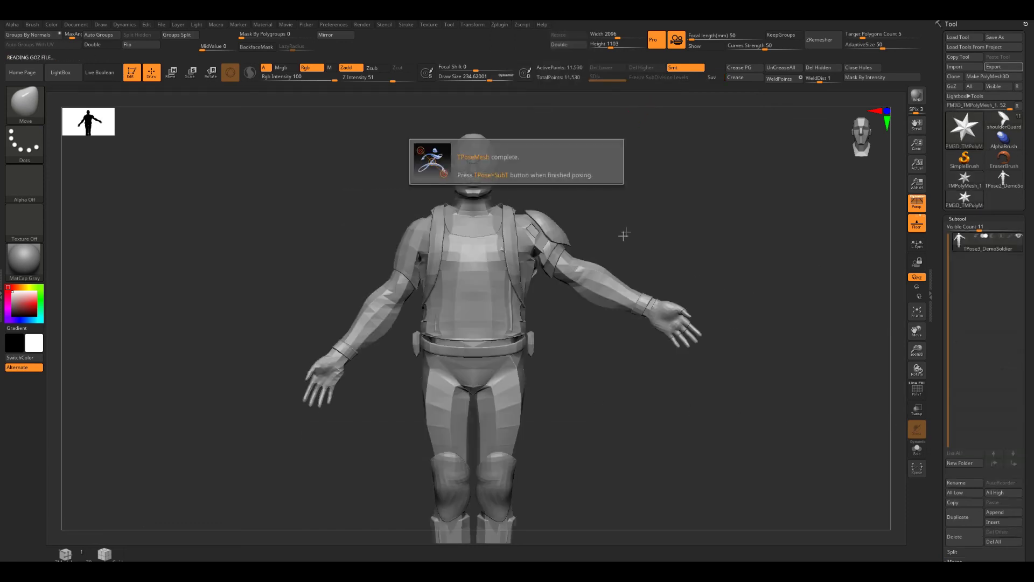
key("shift+f")
left_click_drag(706, 254, 663, 204)
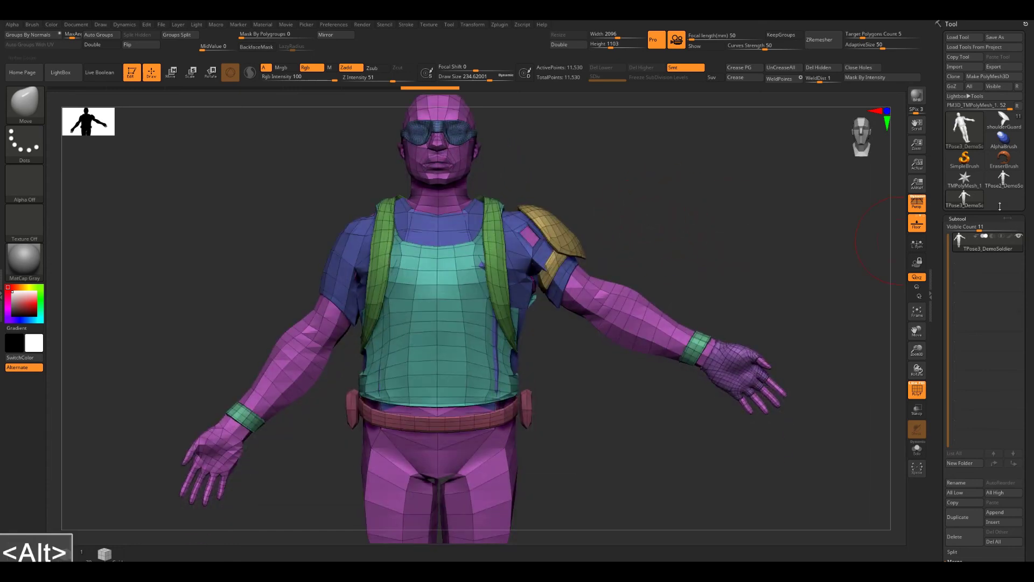
- Compare the original tool's vest and backpack subtools with the combined TPose3_DemoSoldier mesh, ending on the combined mesh
left_click(962, 202)
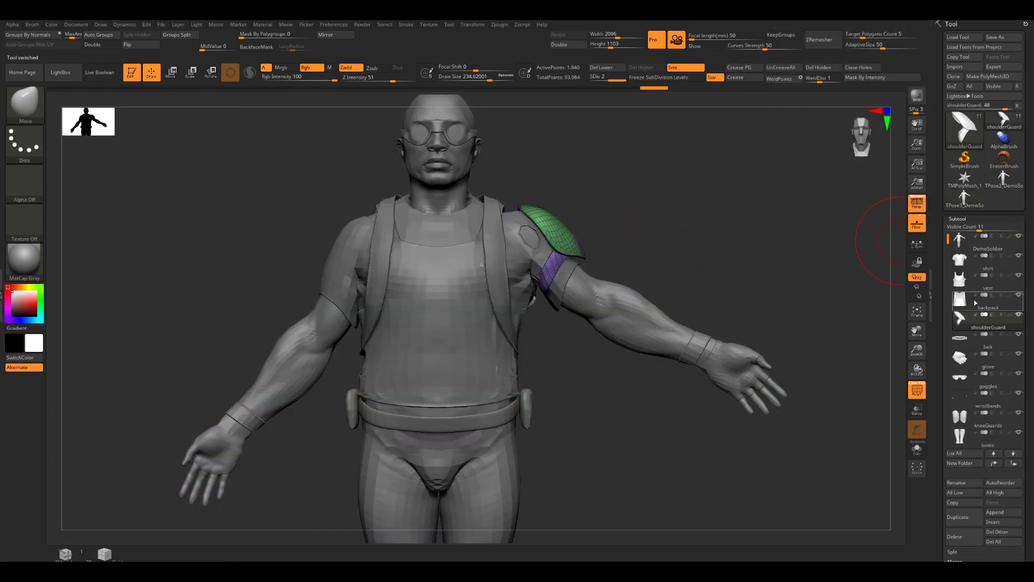
left_click(976, 284)
left_click(976, 302)
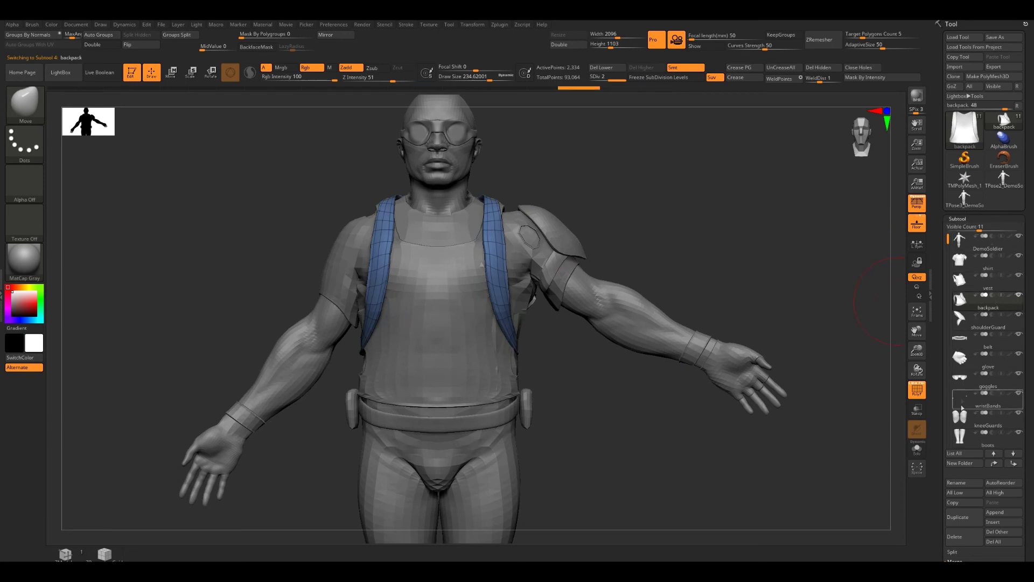
left_click(968, 199)
left_click_drag(752, 248, 732, 199)
mouse_move(607, 424)
left_mouse_down("alt")
mouse_move(605, 261)
mouse_move(593, 243)
mouse_move(596, 440)
left_mouse_up("alt")
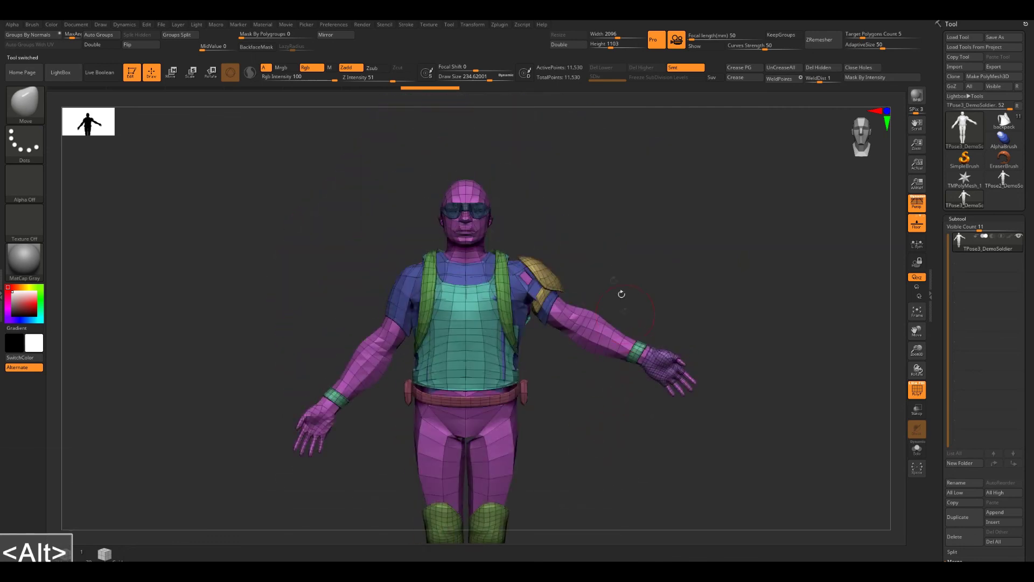
left_click_drag(678, 266, 692, 308, "alt")
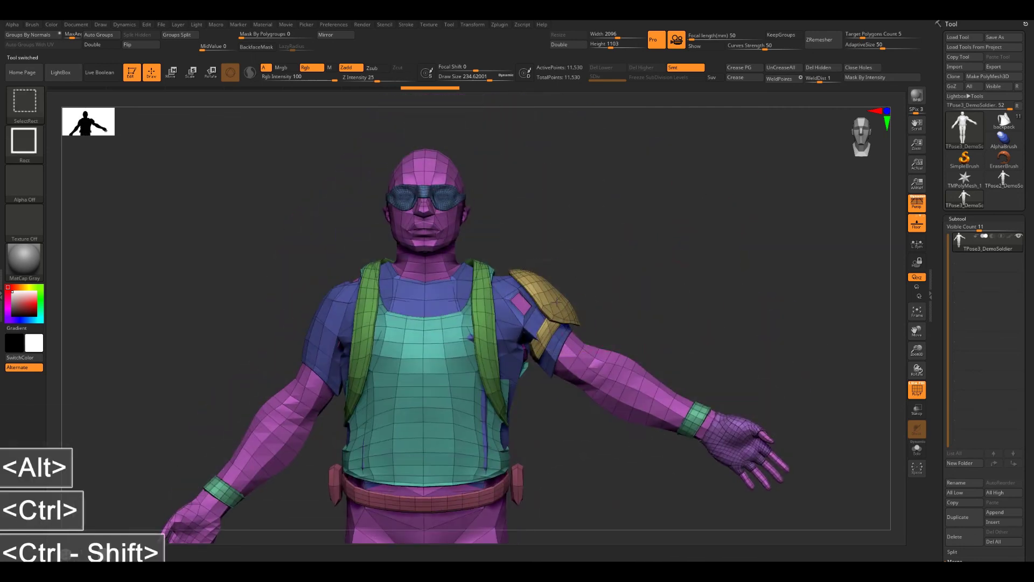
- Isolate the shoulder guard polygroup, free it with an inverted mask and move it away from the body with the gizmo
left_click(548, 297, "ctrl+shift")
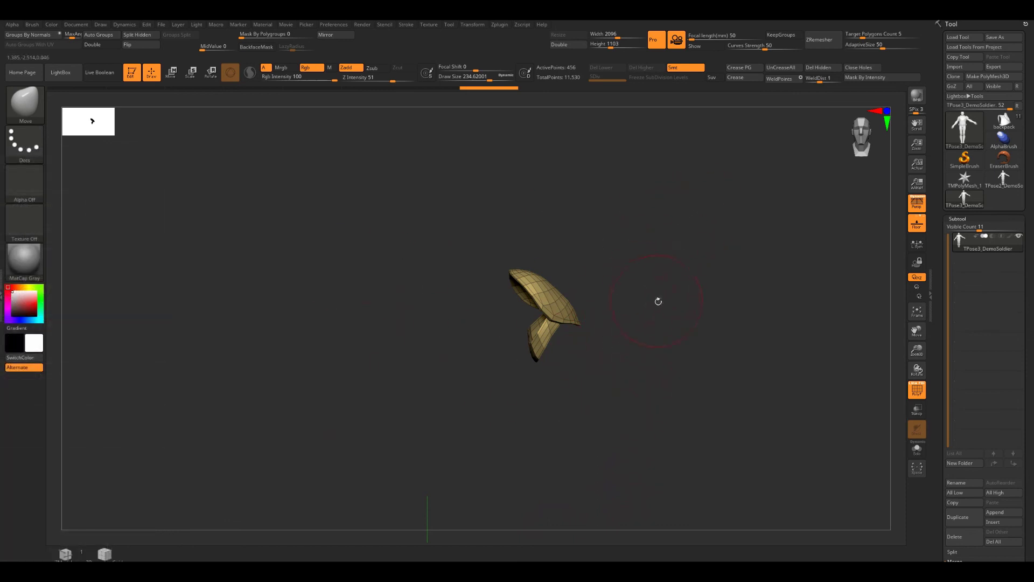
mouse_move(421, 217)
left_mouse_down("ctrl")
mouse_move(716, 405)
mouse_move(425, 224)
left_mouse_up("ctrl")
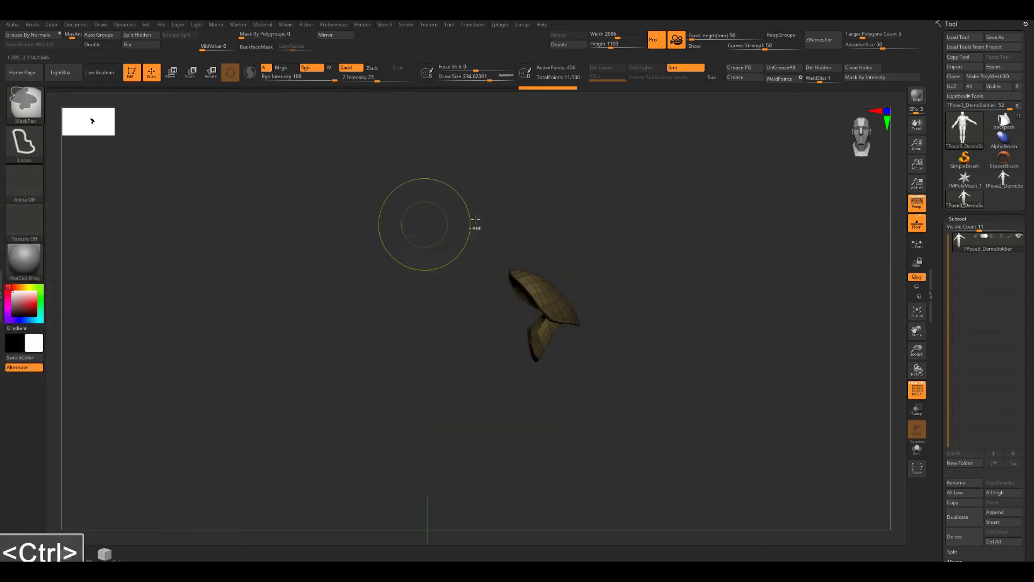
left_click(706, 289, "ctrl+shift")
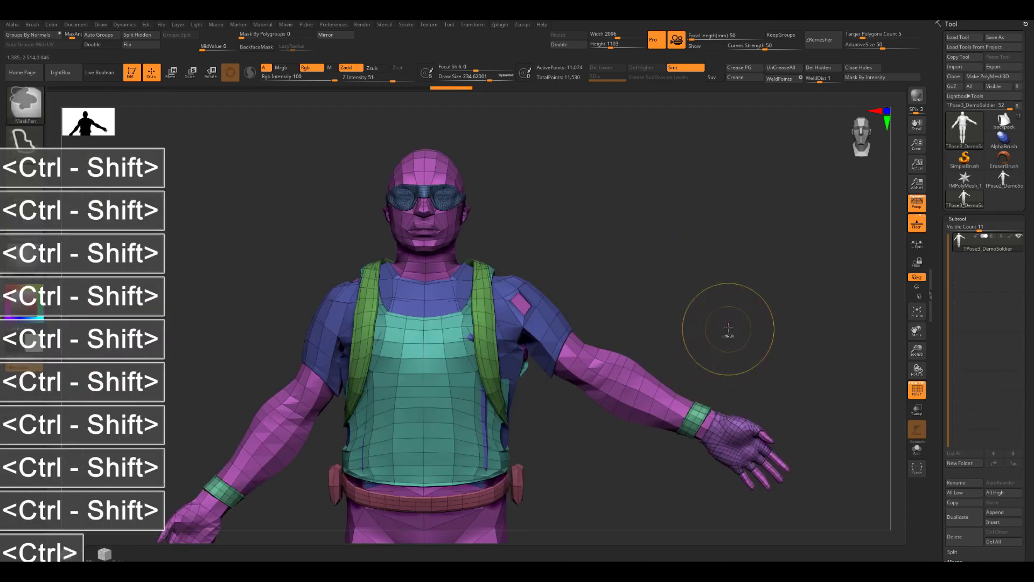
left_click_drag(748, 322, 744, 279, "alt")
key("w")
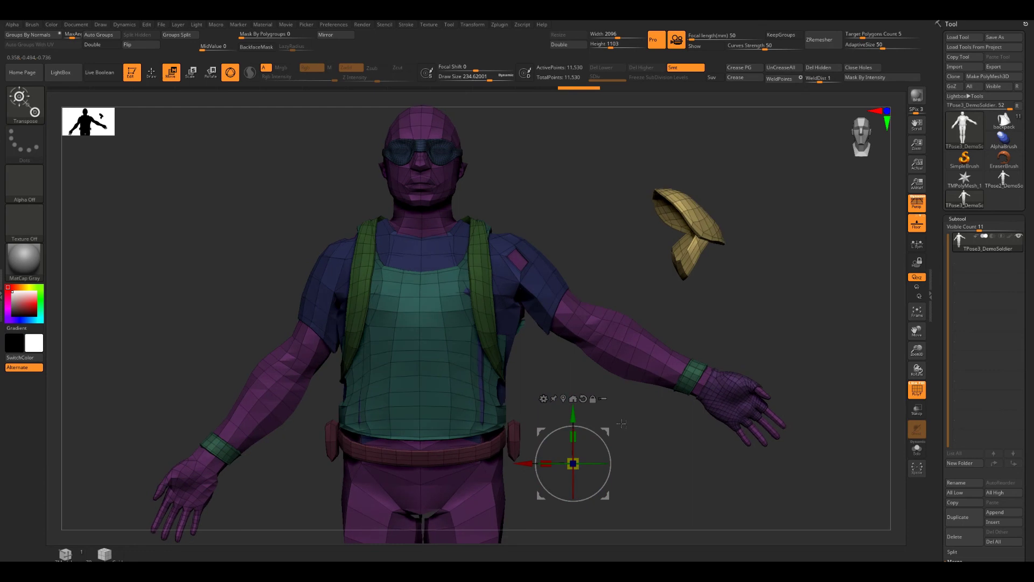
left_click_drag(630, 437, 669, 407, "alt")
left_click_drag(762, 370, 675, 406, "alt")
- Free the left arm with an inverted mask, set the gizmo pivot at the shoulder and rotate the arm down
key("q")
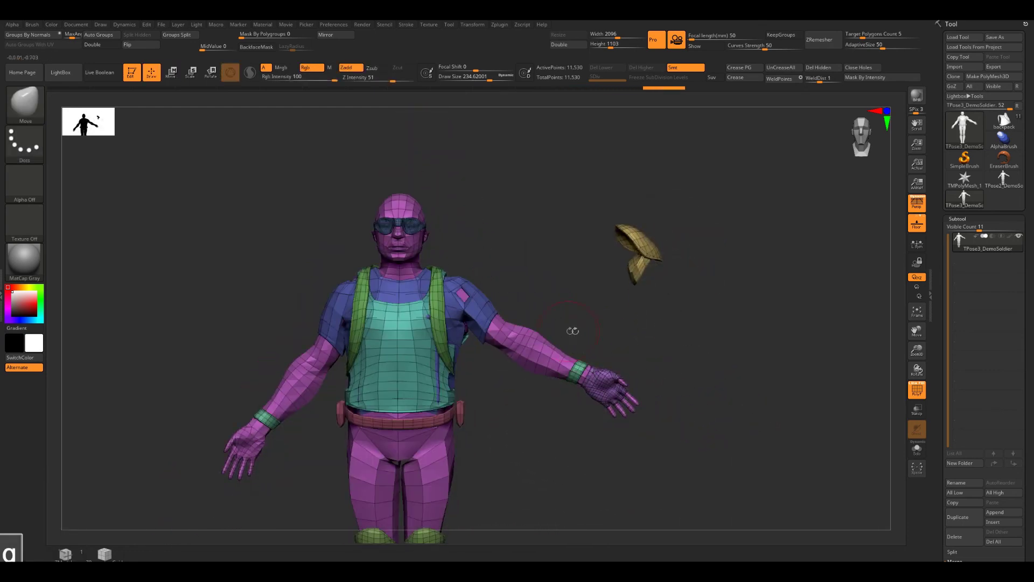
mouse_move(517, 403)
left_mouse_down("ctrl")
mouse_move(465, 345)
mouse_move(457, 234)
mouse_move(515, 240)
left_mouse_up("ctrl")
left_click(663, 358, "ctrl")
key("w")
left_click(551, 342)
key("ctrl+z")
left_click_drag(579, 315, 495, 262, "alt")
left_click_drag(494, 270, 501, 288)
left_click_drag(495, 262, 495, 268)
mouse_move(572, 316)
left_mouse_down()
mouse_move(743, 317)
mouse_move(567, 314)
mouse_move(663, 315)
mouse_move(619, 209)
mouse_move(685, 274)
left_mouse_up()
- Isolate the detached shoulder guard with an inverted mask, fit it back onto the lowered left shoulder and clear the mask
mouse_move(715, 345)
left_mouse_down("ctrl")
mouse_move(677, 158)
mouse_move(749, 353)
left_mouse_up("ctrl")
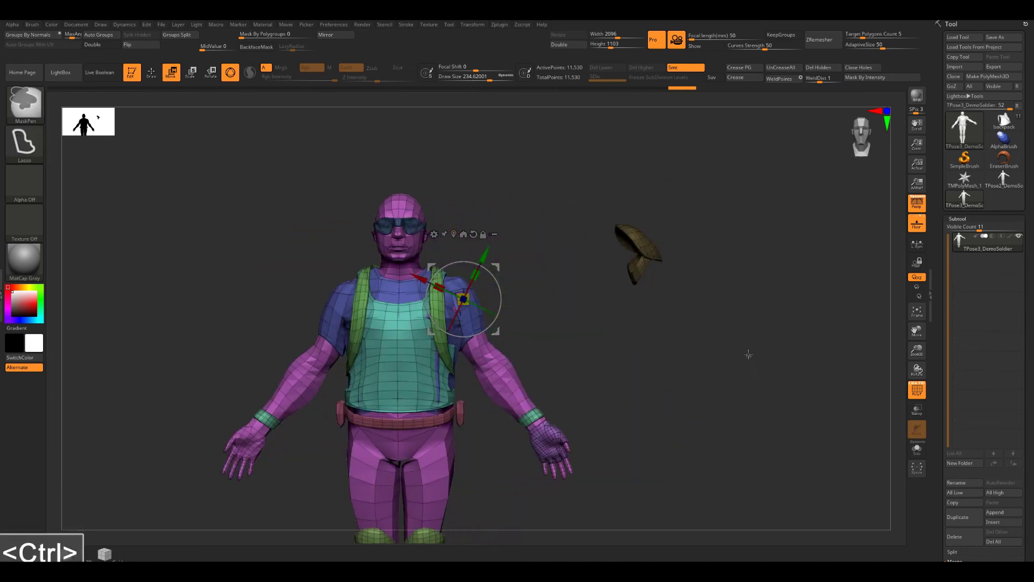
left_click(748, 354, "ctrl")
left_click(454, 234)
left_click_drag(673, 221, 504, 276)
left_click_drag(497, 281, 512, 283)
left_click_drag(603, 301, 506, 304)
left_click_drag(539, 302, 641, 302)
left_click_drag(507, 290, 506, 284)
left_click_drag(598, 258, 635, 301, "ctrl")
left_click_drag(625, 302, 525, 291)
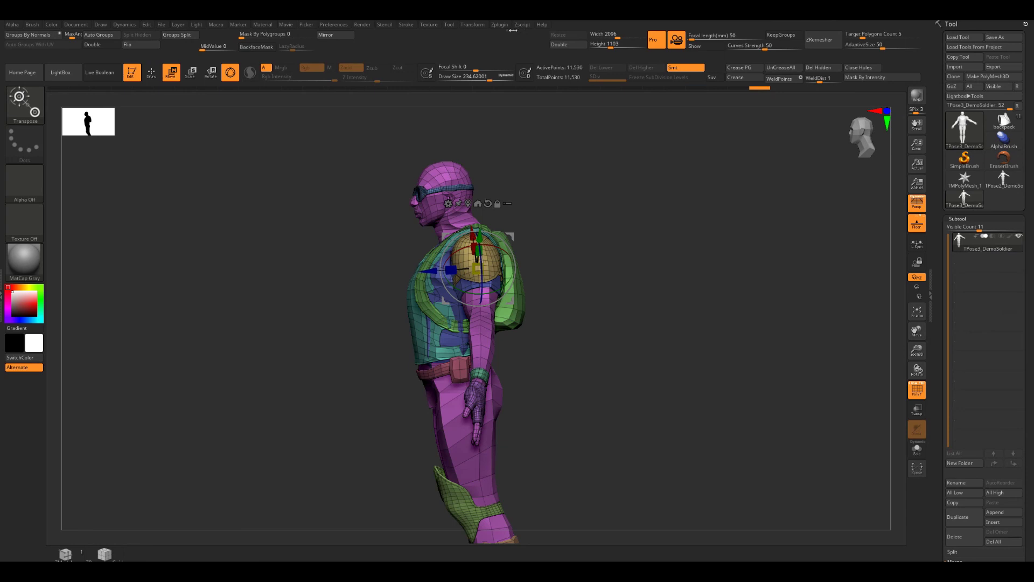
- Transfer the lowered-arm pose and refitted shoulder guard back to the soldier's subtools with Transpose Master
left_click(501, 25)
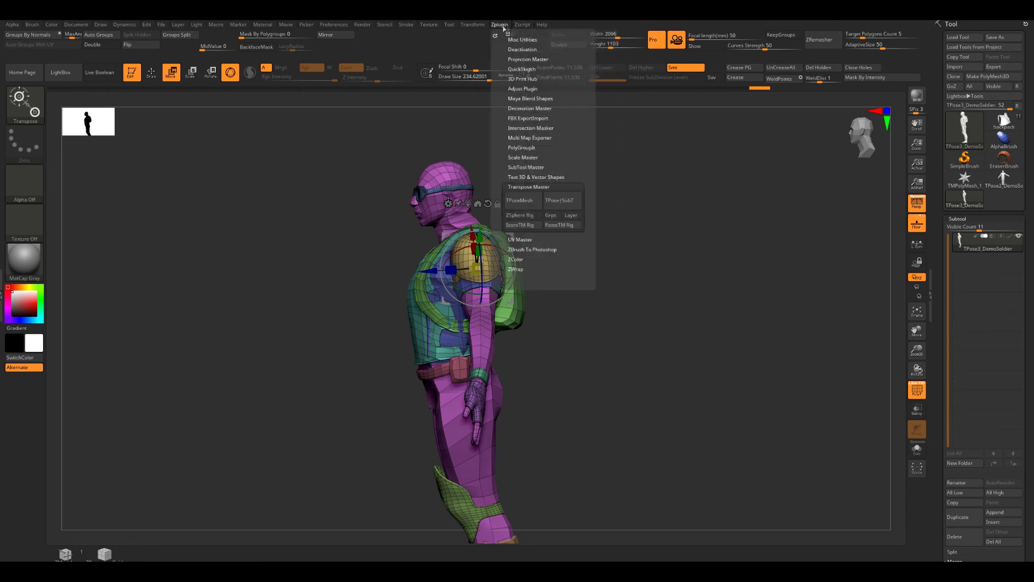
left_click(559, 200)
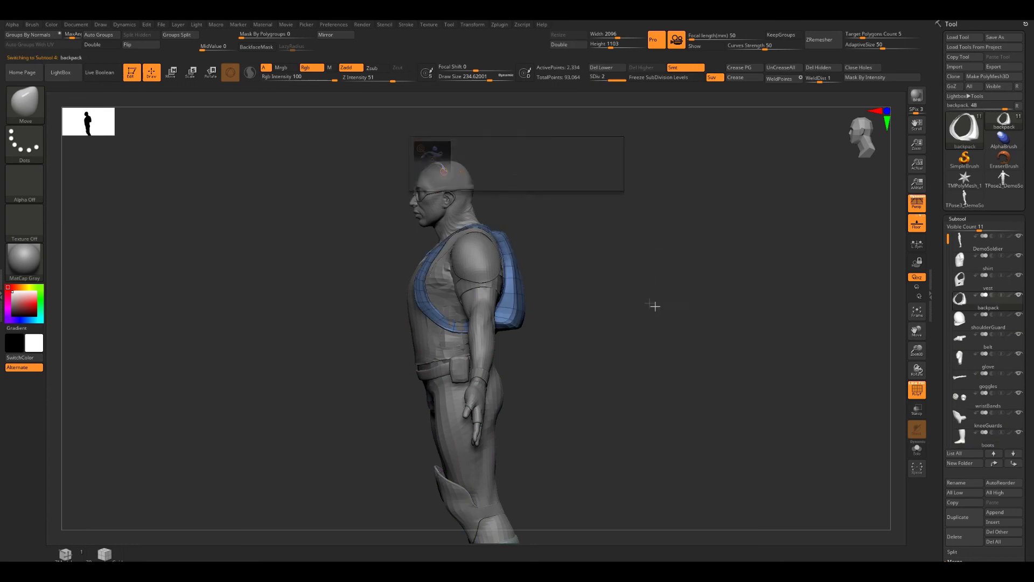
mouse_move(678, 316)
left_mouse_down("alt")
mouse_move(655, 300)
mouse_move(671, 302)
left_mouse_up("alt")
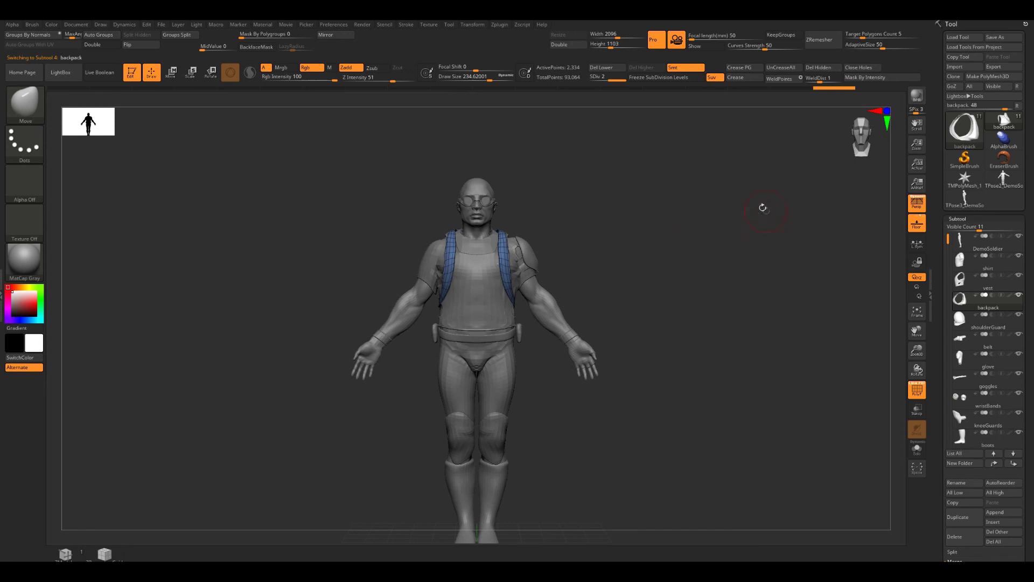
left_click_drag(615, 324, 632, 283, "alt")
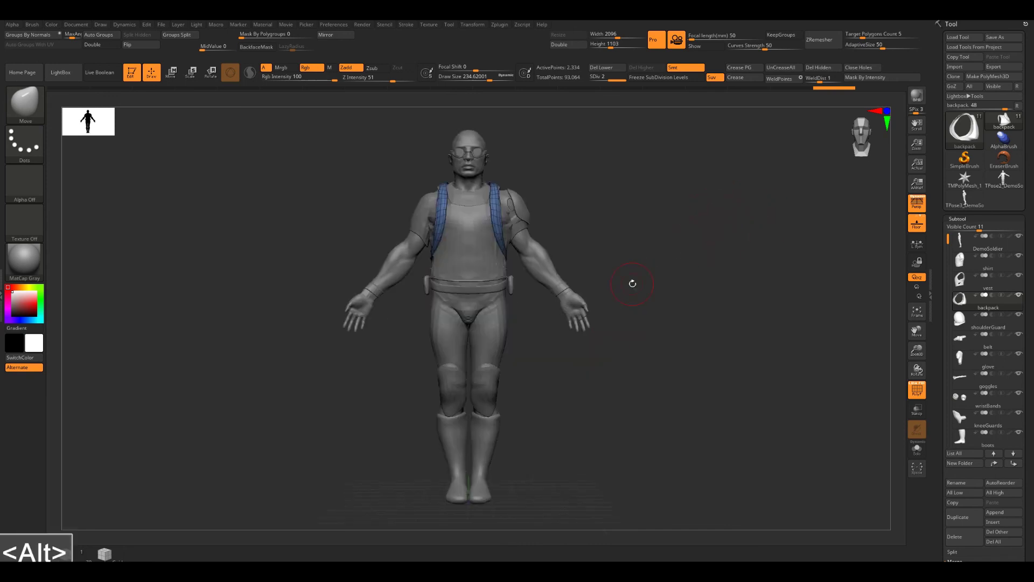